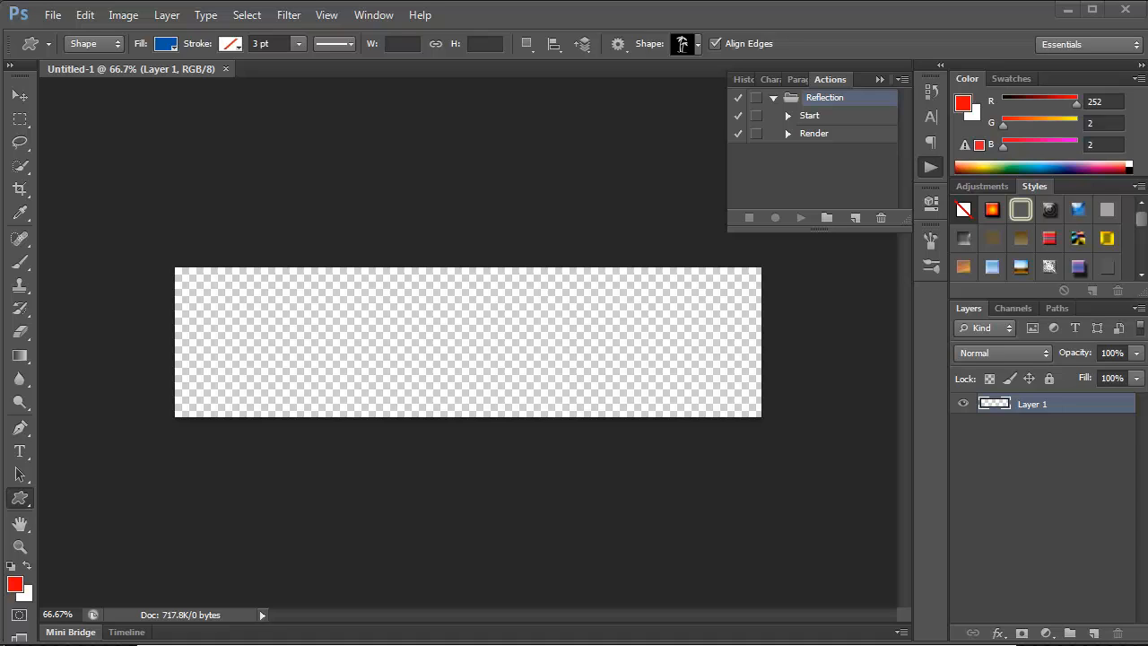
# Draw a blue filled rectangle shape of about 1016 × 290 px covering the whole canvas.
pyautogui.press('v')
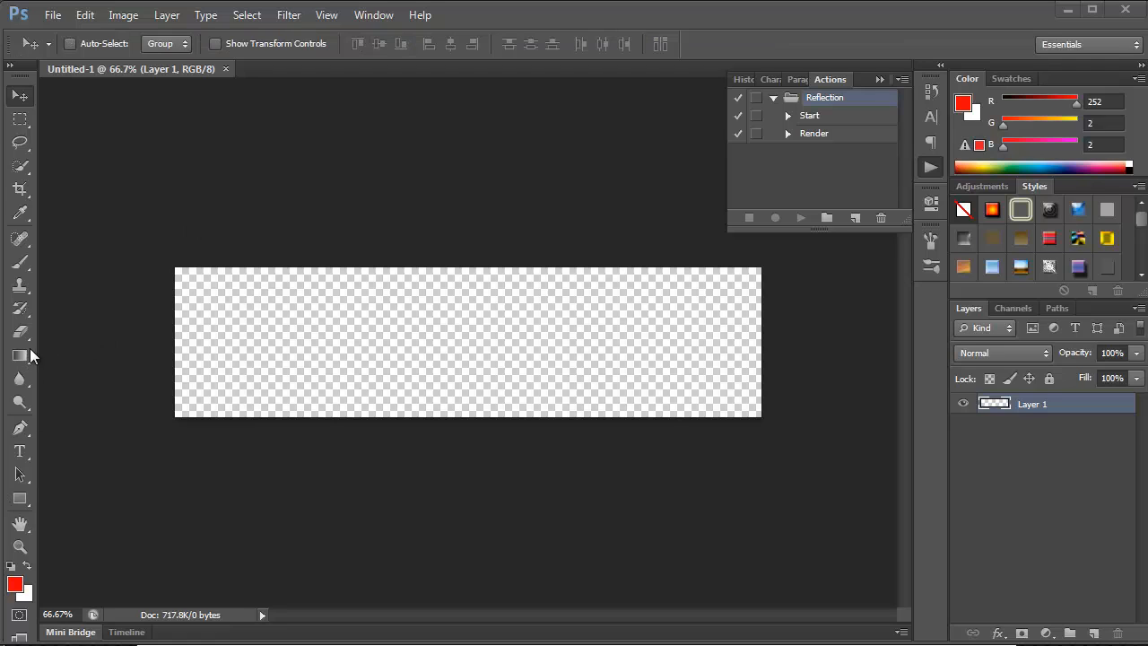
pyautogui.click(20, 500)
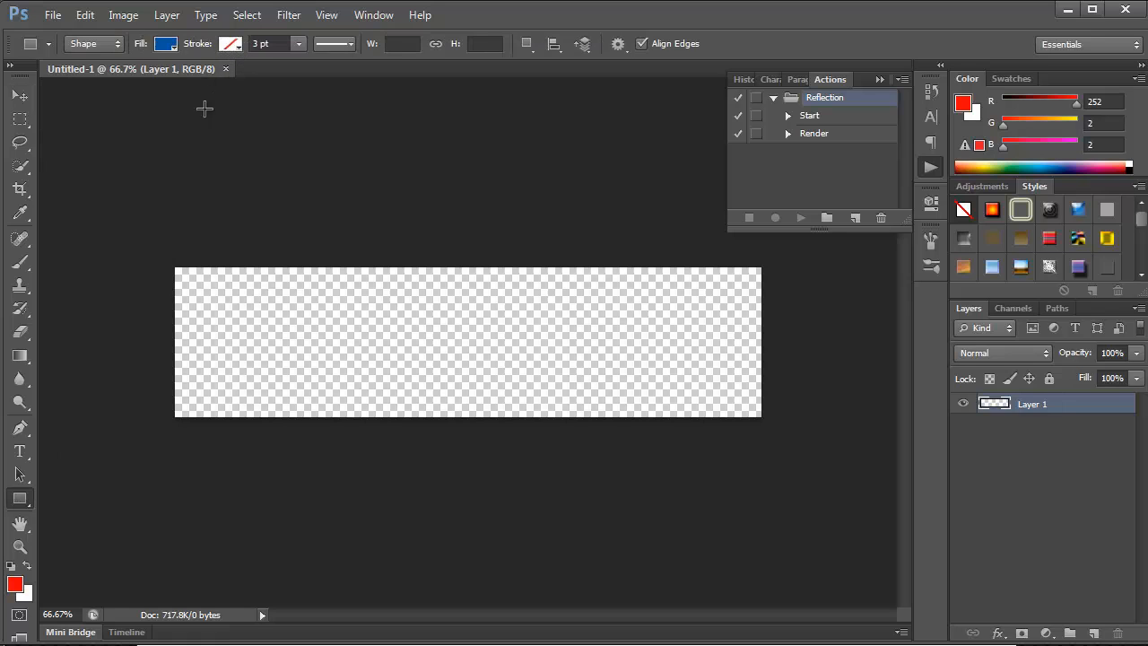
pyautogui.moveTo(168, 261)
pyautogui.mouseDown()
pyautogui.moveTo(350, 386)
pyautogui.moveTo(566, 441)
pyautogui.moveTo(771, 429)
pyautogui.mouseUp()
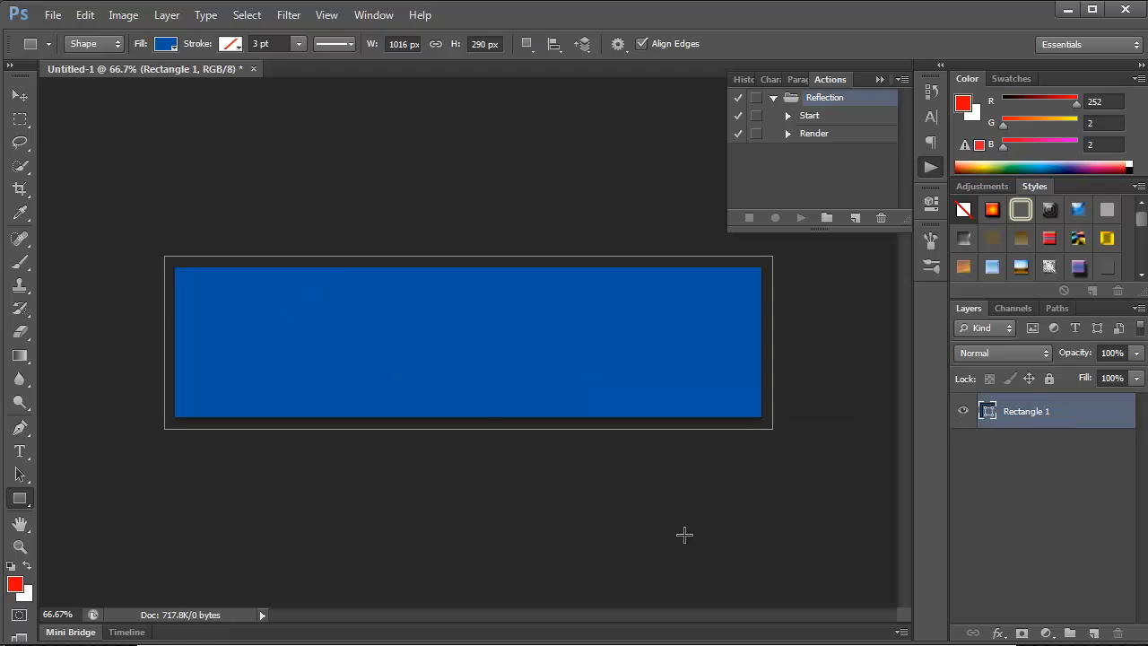
# Add a Gradient Overlay to the Rectangle 1 layer using the light-to-dark blue gradient preset named "last".
pyautogui.doubleClick(1090, 414)
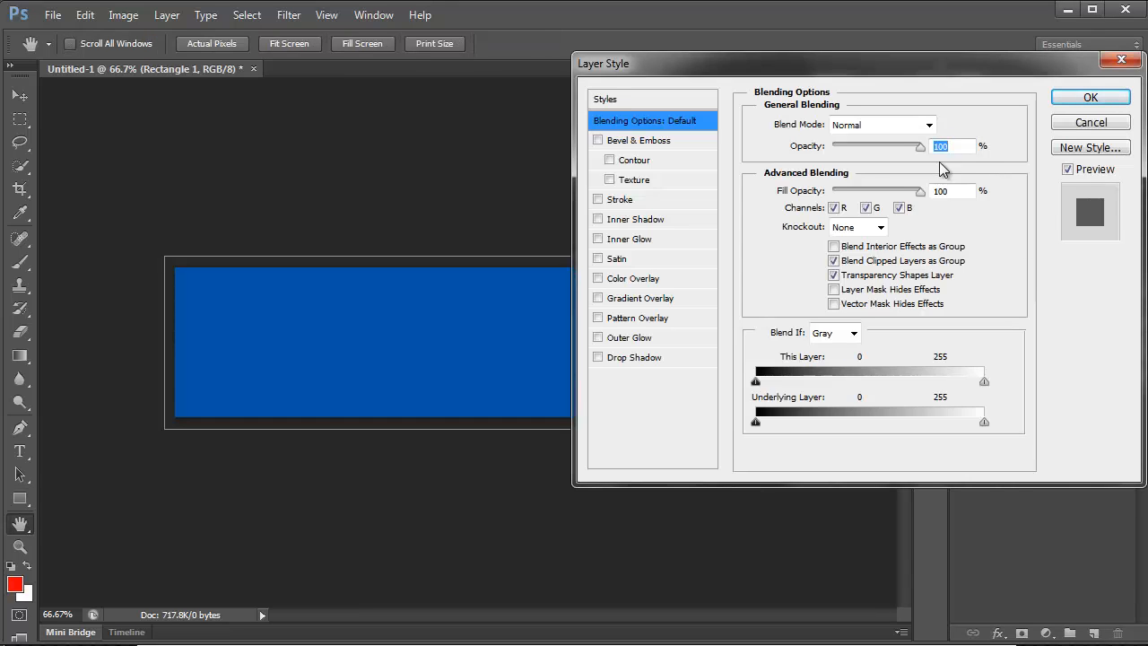
pyautogui.click(665, 297)
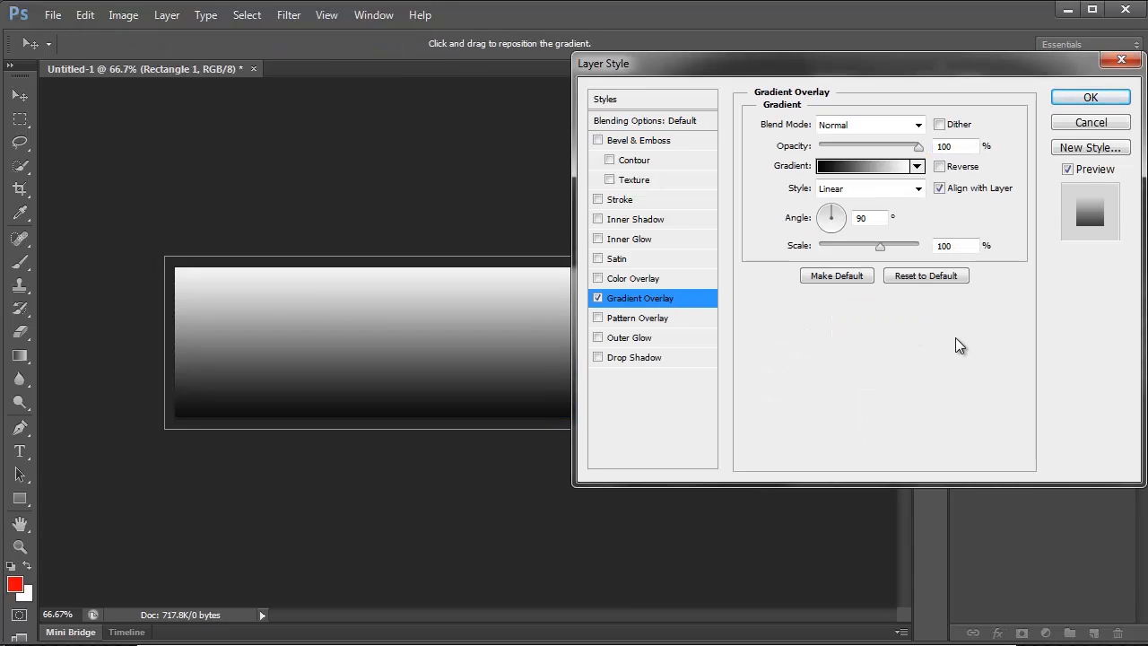
pyautogui.click(900, 165)
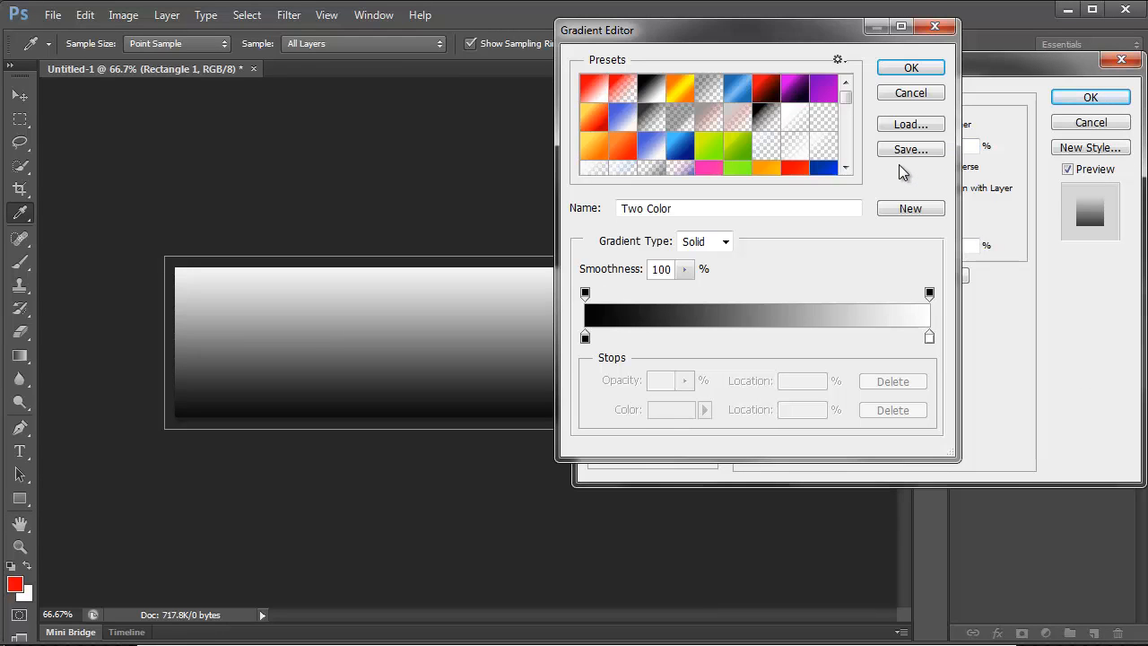
pyautogui.moveTo(845, 99); pyautogui.dragTo(845, 162)
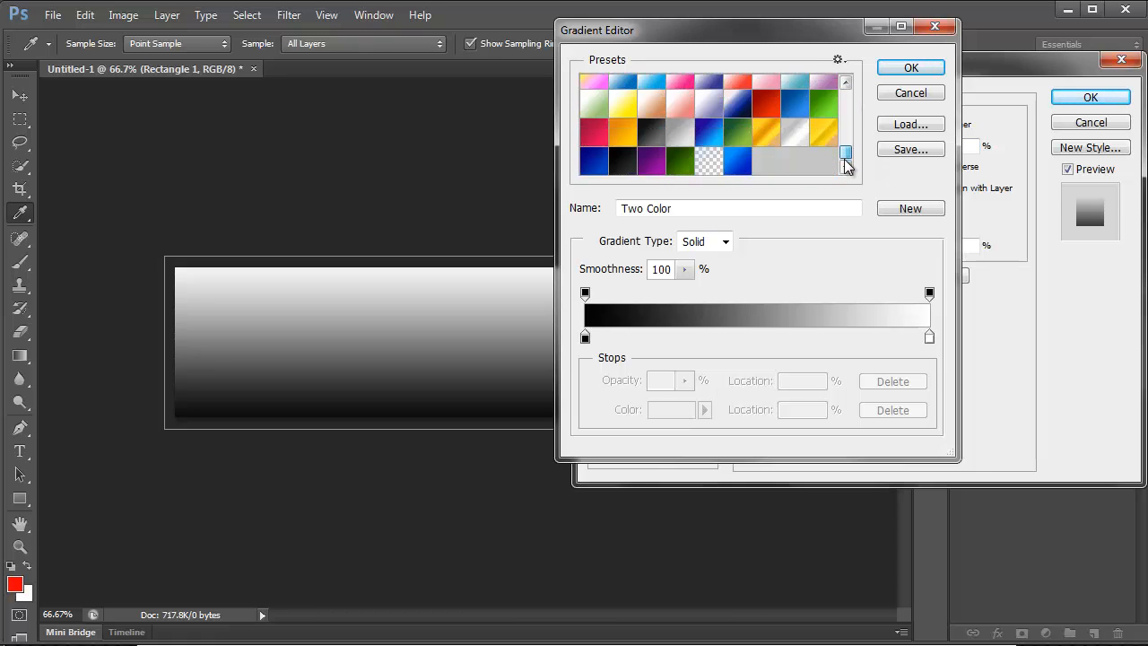
pyautogui.click(737, 162)
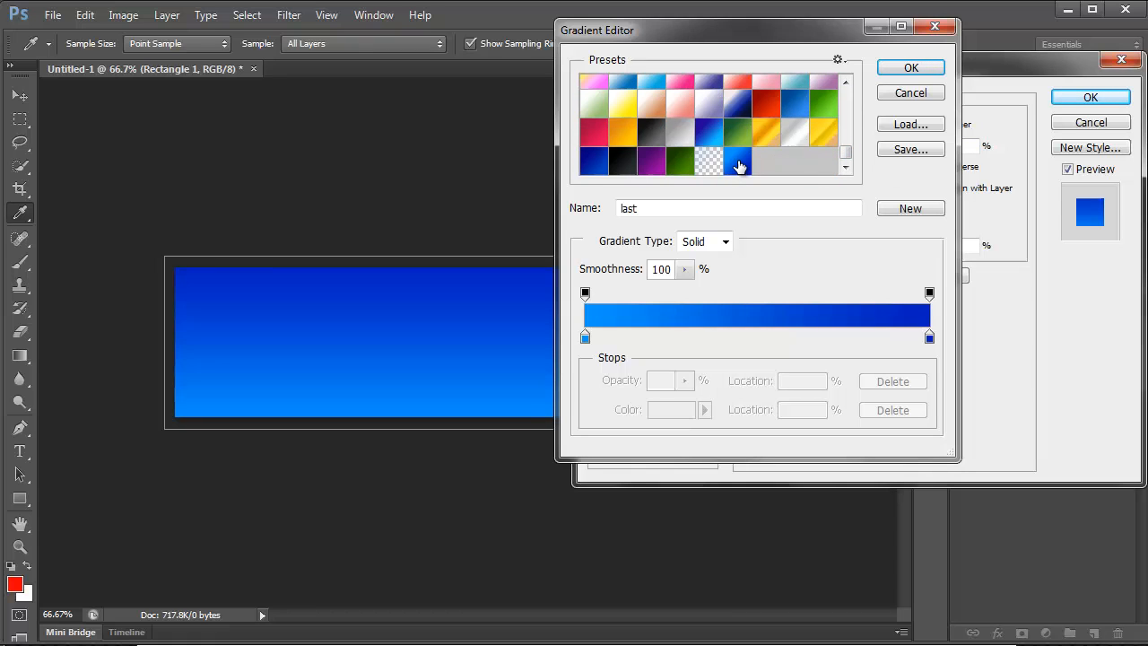
pyautogui.click(896, 67)
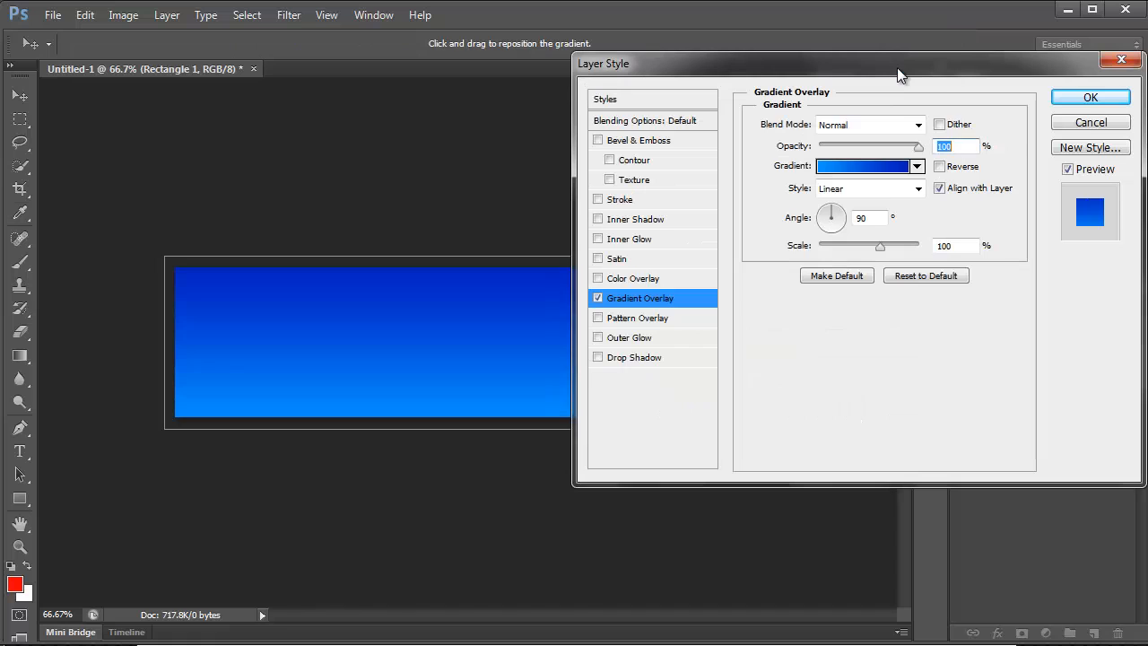
# Reverse the overlay gradient, increase its scale slightly and apply the layer style.
pyautogui.click(938, 165)
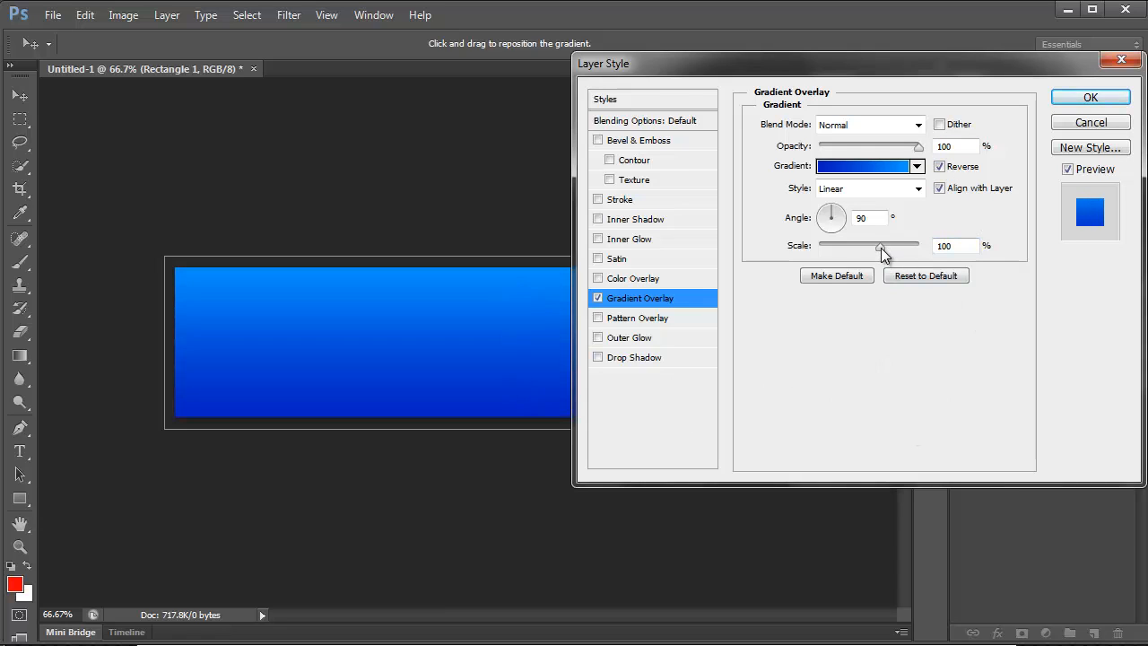
pyautogui.moveTo(881, 247)
pyautogui.mouseDown()
pyautogui.moveTo(856, 246)
pyautogui.moveTo(893, 242)
pyautogui.mouseUp()
pyautogui.click(1080, 96)
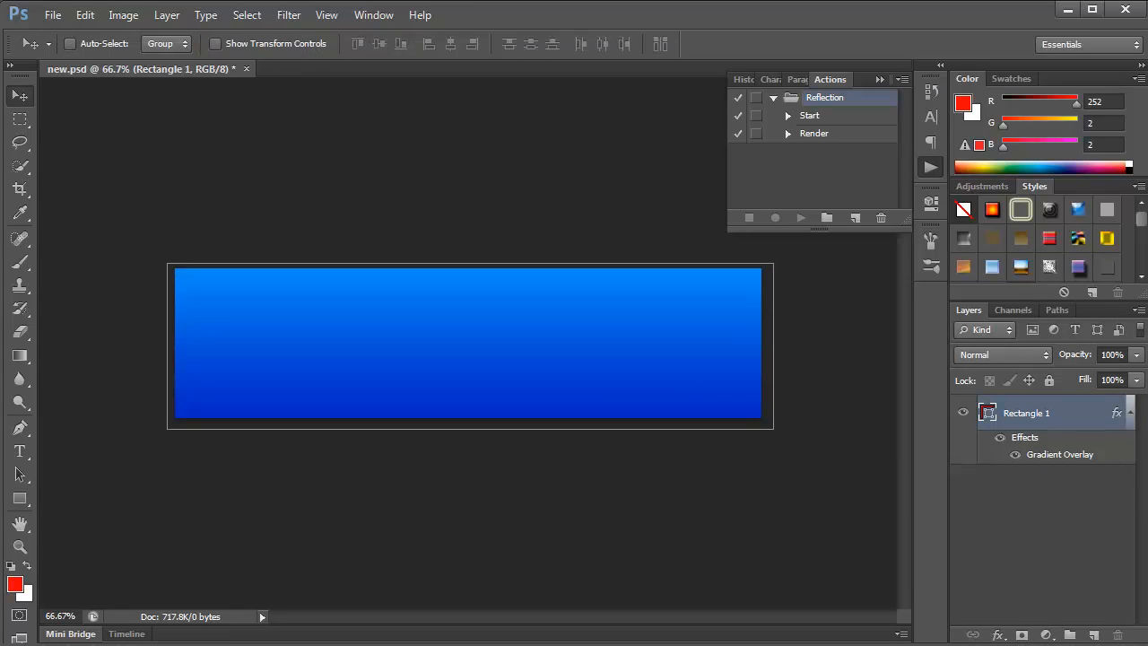
# Open Wavy Lines.psd from the Header folder and float its window below the banner.
pyautogui.hotkey('alt', 'Tab')
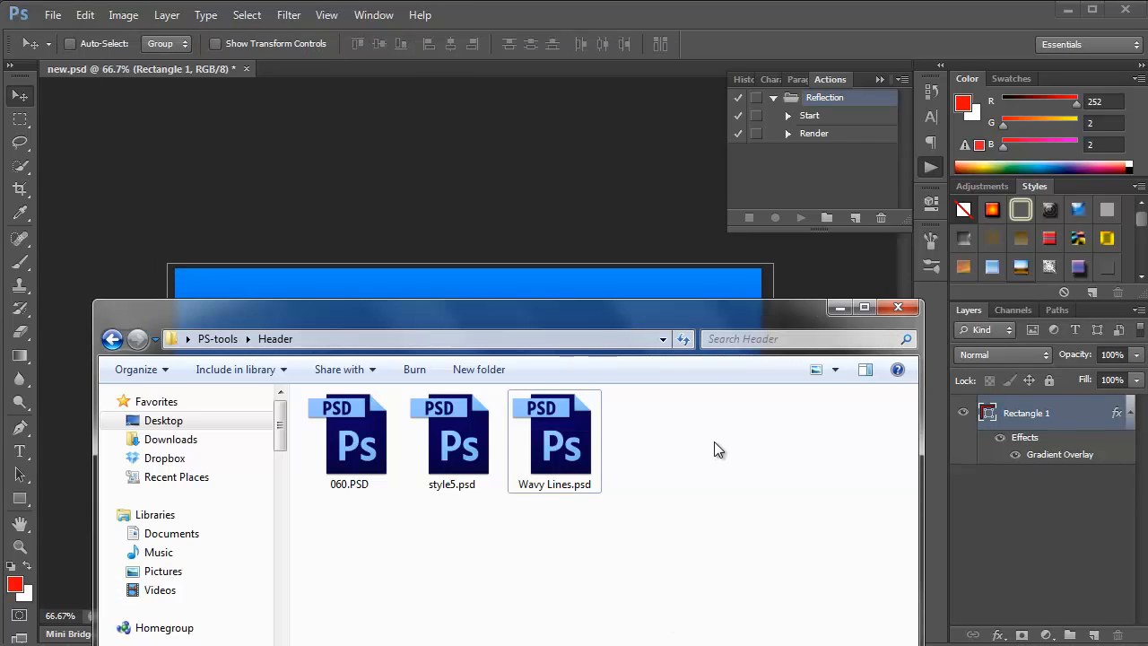
pyautogui.doubleClick(565, 446)
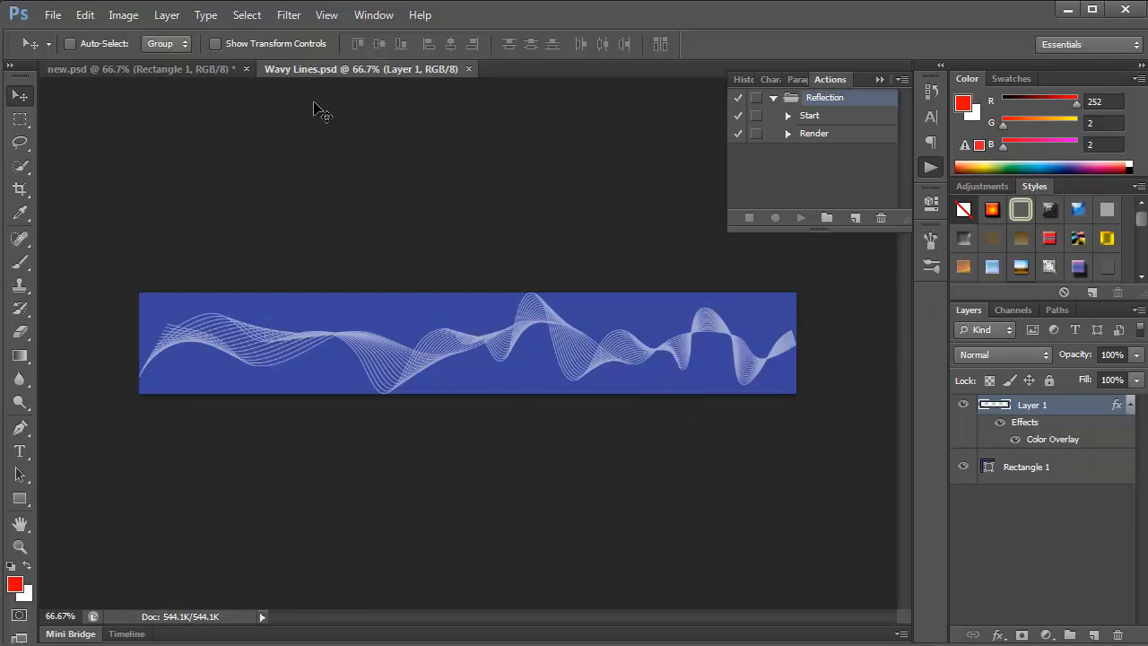
pyautogui.moveTo(304, 71)
pyautogui.mouseDown()
pyautogui.moveTo(526, 264)
pyautogui.moveTo(602, 389)
pyautogui.moveTo(607, 371)
pyautogui.mouseUp()
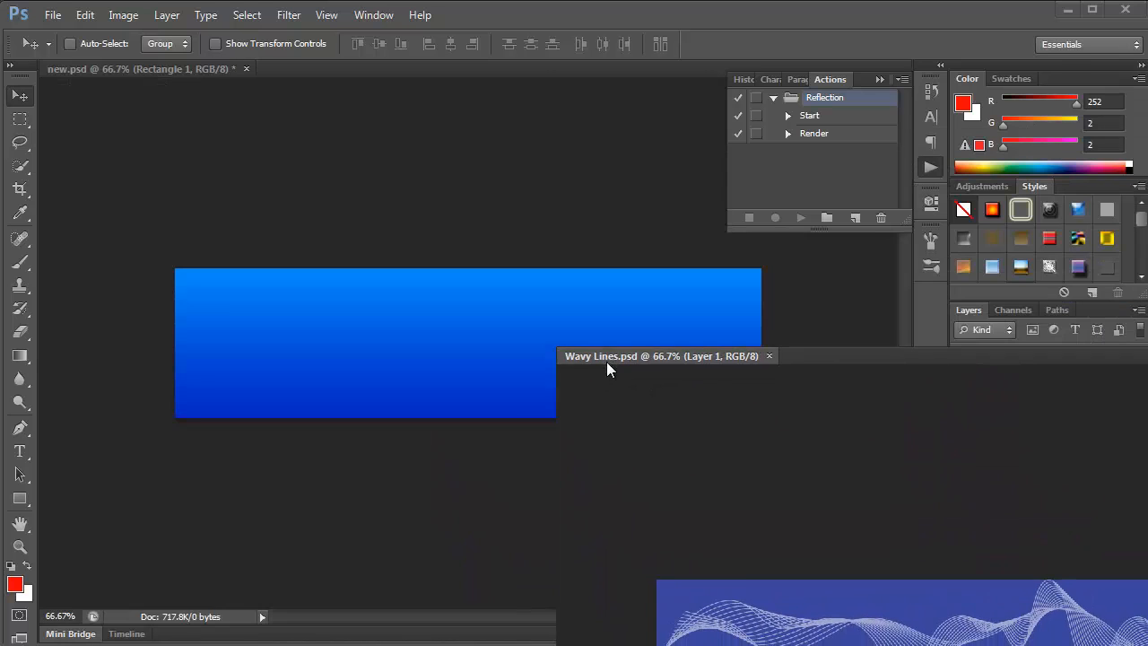
pyautogui.moveTo(875, 359); pyautogui.dragTo(831, 489)
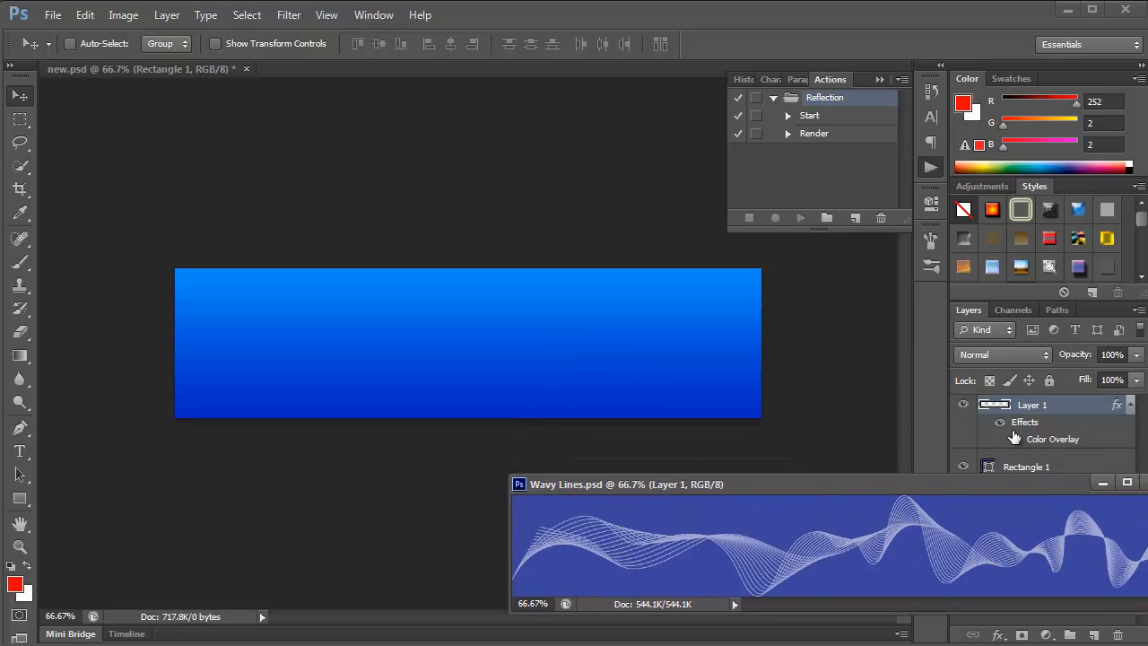
# Copy the wavy lines layer into new.psd, position it across the banner and stretch it to about 135% width.
pyautogui.moveTo(1055, 412)
pyautogui.mouseDown()
pyautogui.moveTo(573, 344)
pyautogui.moveTo(579, 351)
pyautogui.mouseUp()
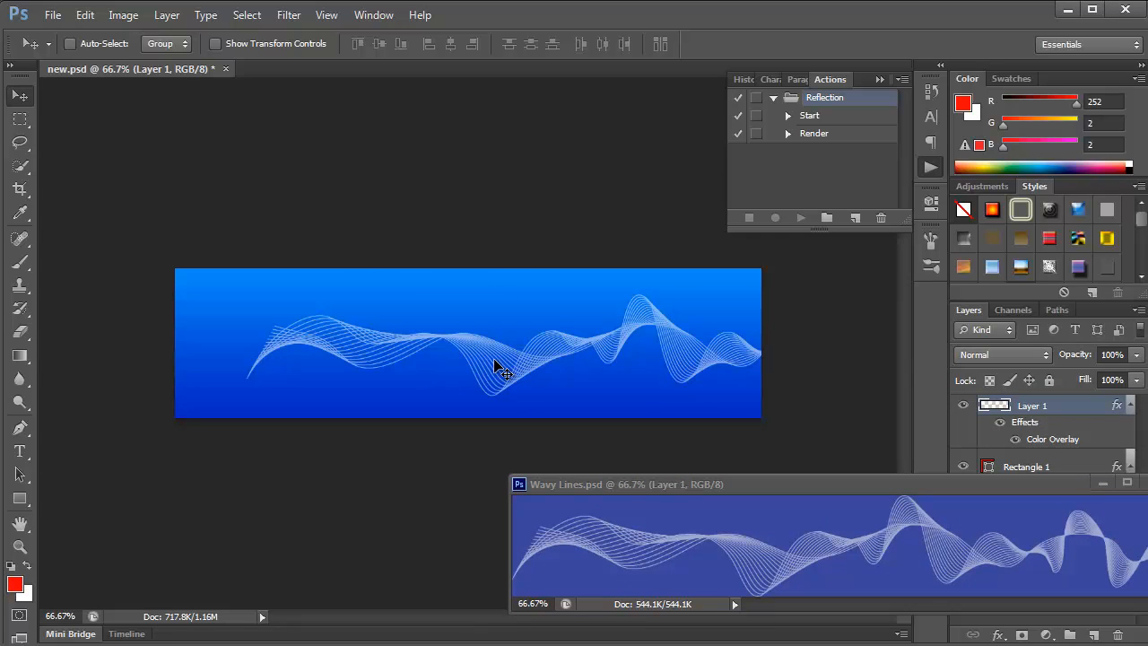
pyautogui.moveTo(507, 362)
pyautogui.mouseDown()
pyautogui.moveTo(424, 343)
pyautogui.moveTo(386, 350)
pyautogui.mouseUp()
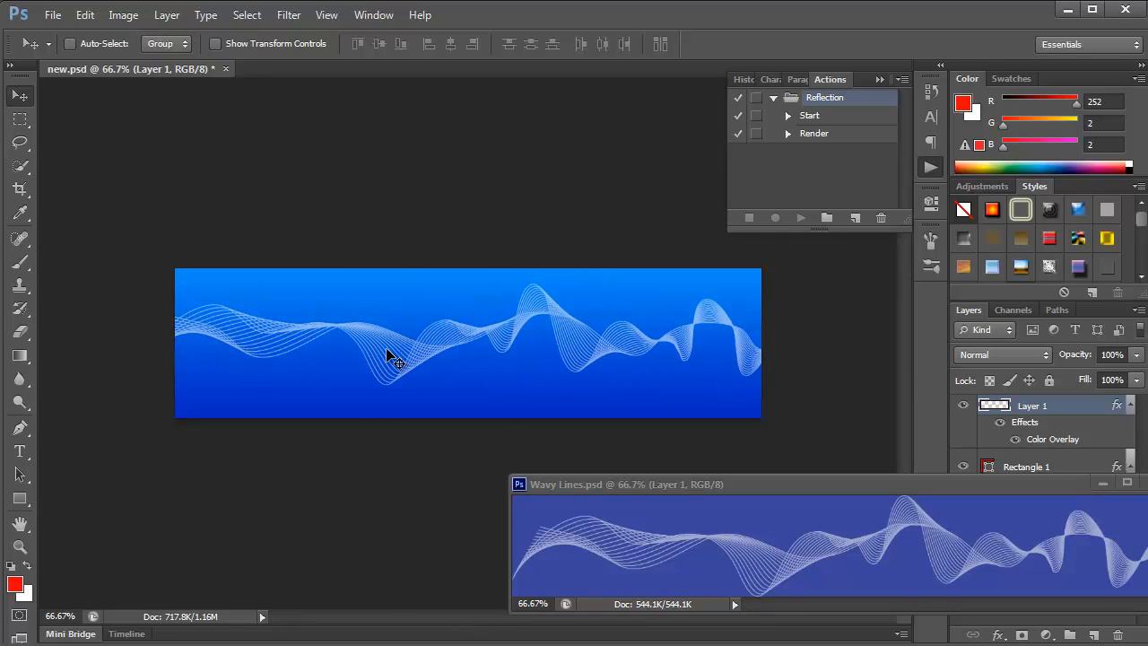
pyautogui.hotkey('ctrl', 't')
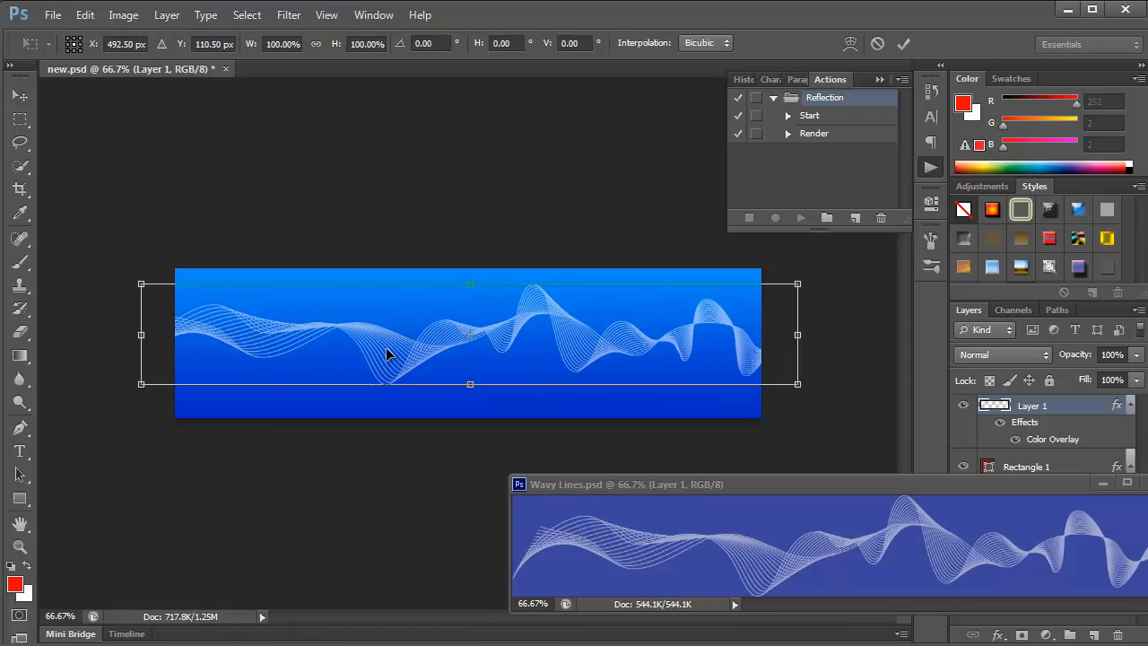
pyautogui.moveTo(798, 336); pyautogui.dragTo(1031, 355)
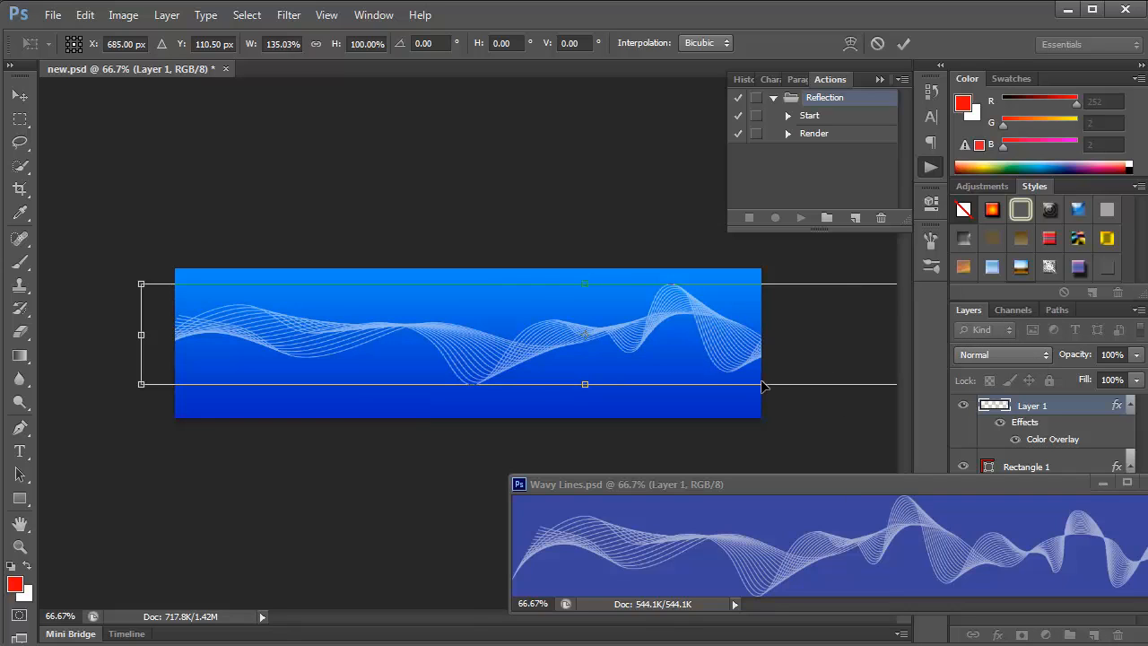
pyautogui.press('Return')
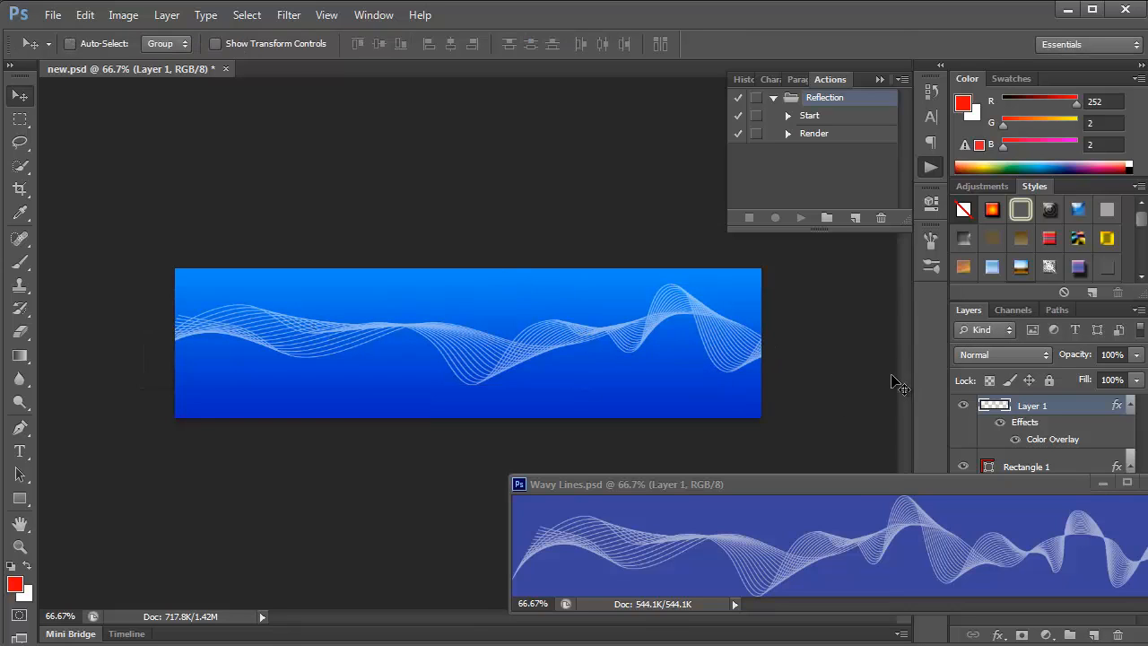
# Reduce the wavy lines layer's opacity to 55% and minimize the Wavy Lines.psd window.
pyautogui.click(1136, 355)
pyautogui.click(1099, 373)
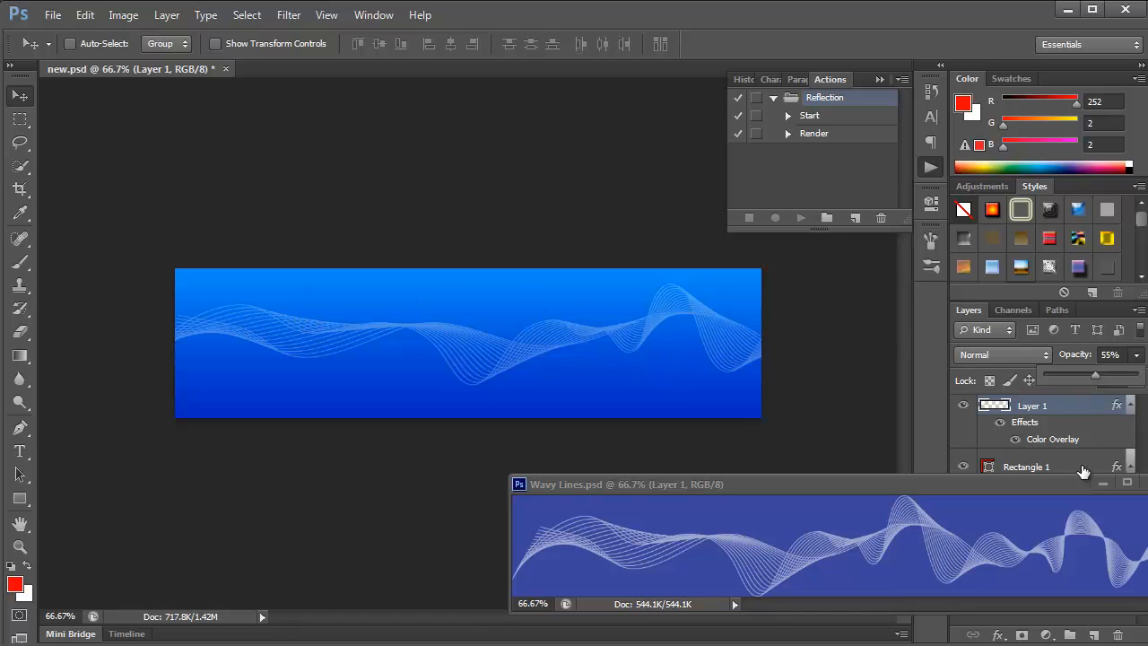
pyautogui.click(1103, 482)
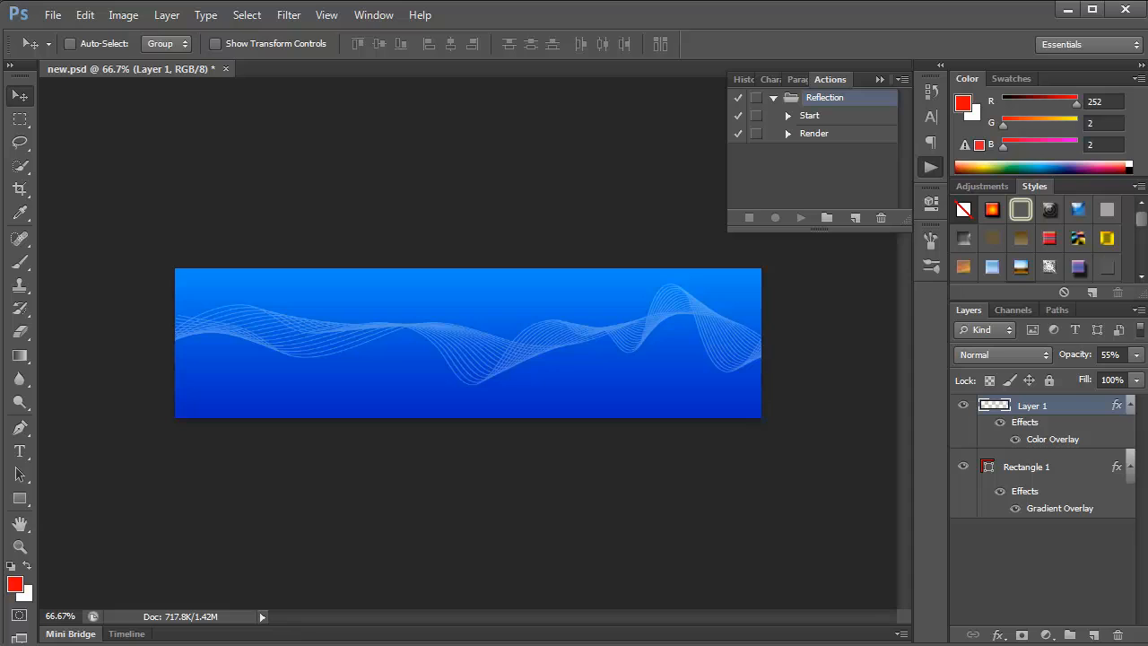
# Play the Start action of the Reflection set and open pslogo.psd from the Header folder.
pyautogui.click(819, 116)
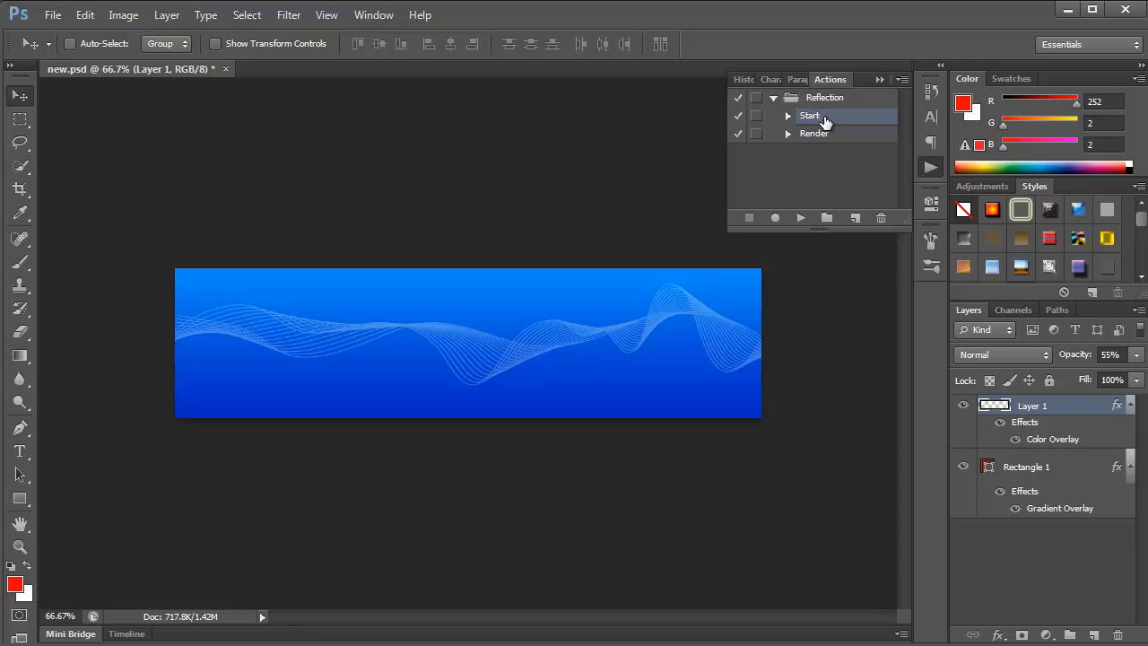
pyautogui.click(801, 219)
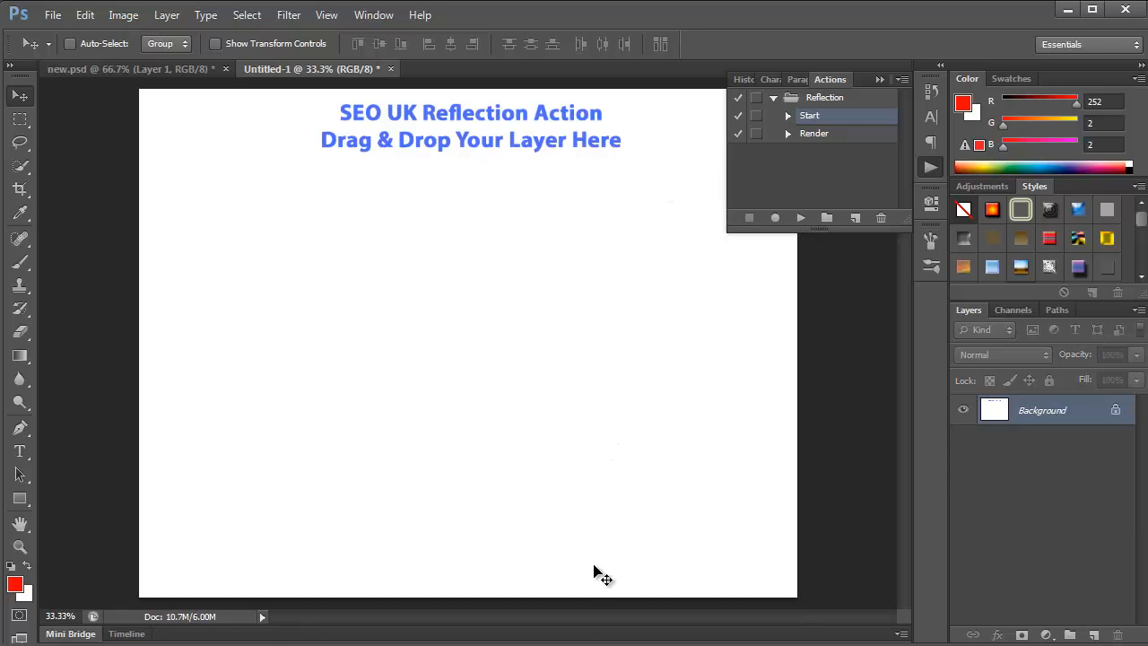
pyautogui.click(587, 645)
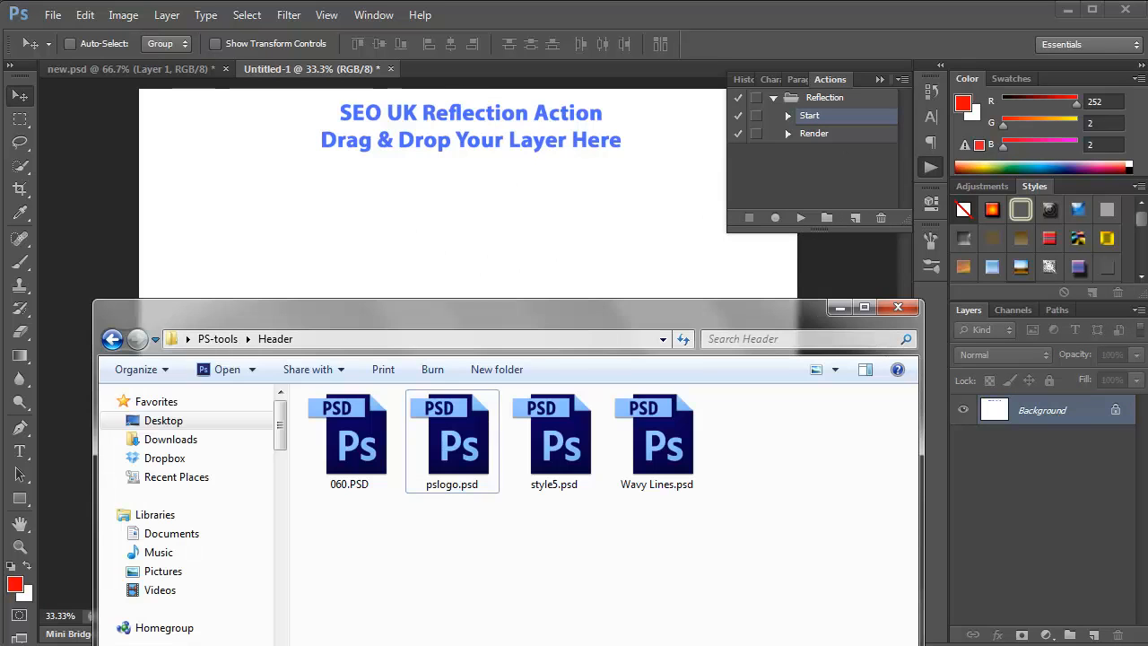
pyautogui.doubleClick(465, 442)
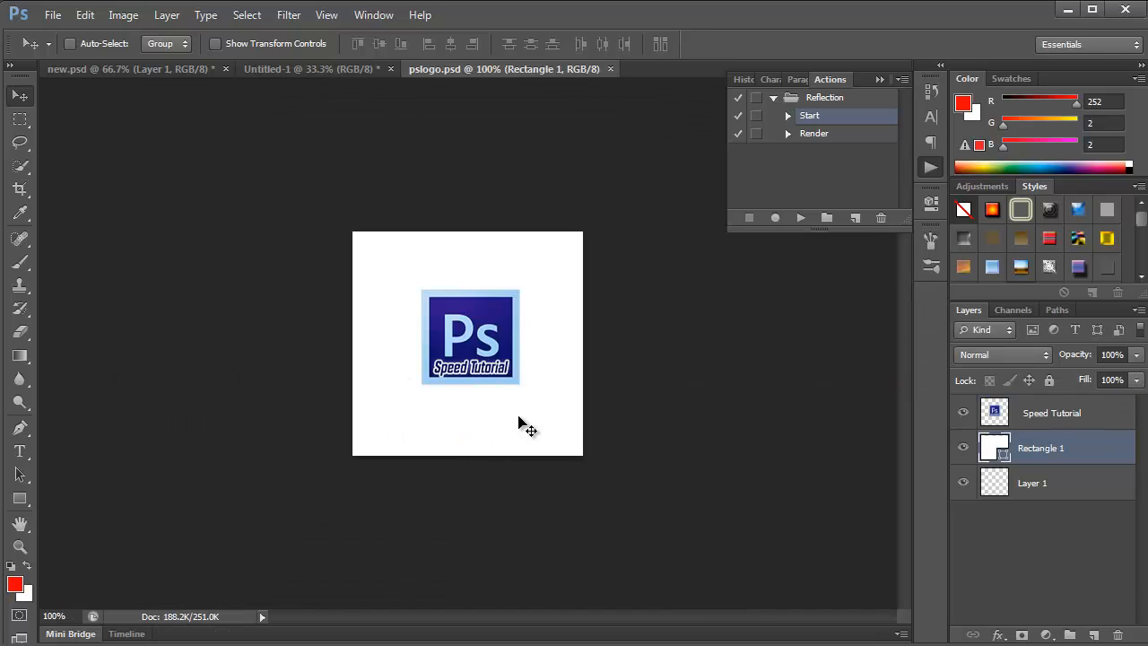
# Float the pslogo.psd window and copy its Speed Tutorial logo layer into the reflection document.
pyautogui.moveTo(453, 68); pyautogui.dragTo(724, 303)
pyautogui.click(1071, 425)
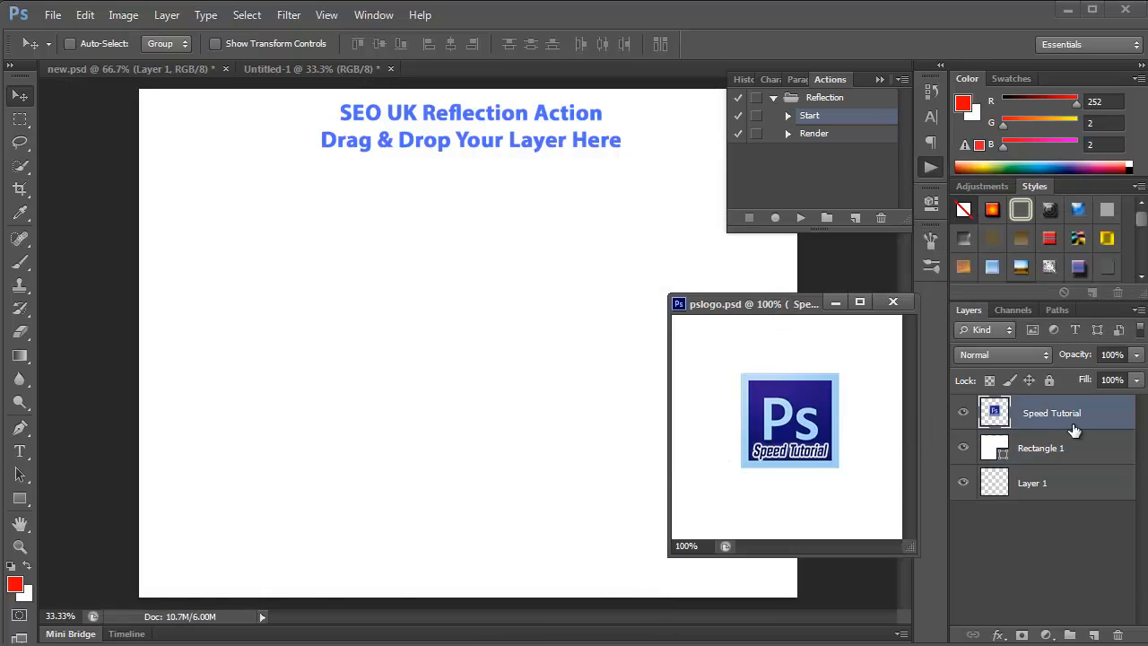
pyautogui.moveTo(1050, 418); pyautogui.dragTo(533, 316)
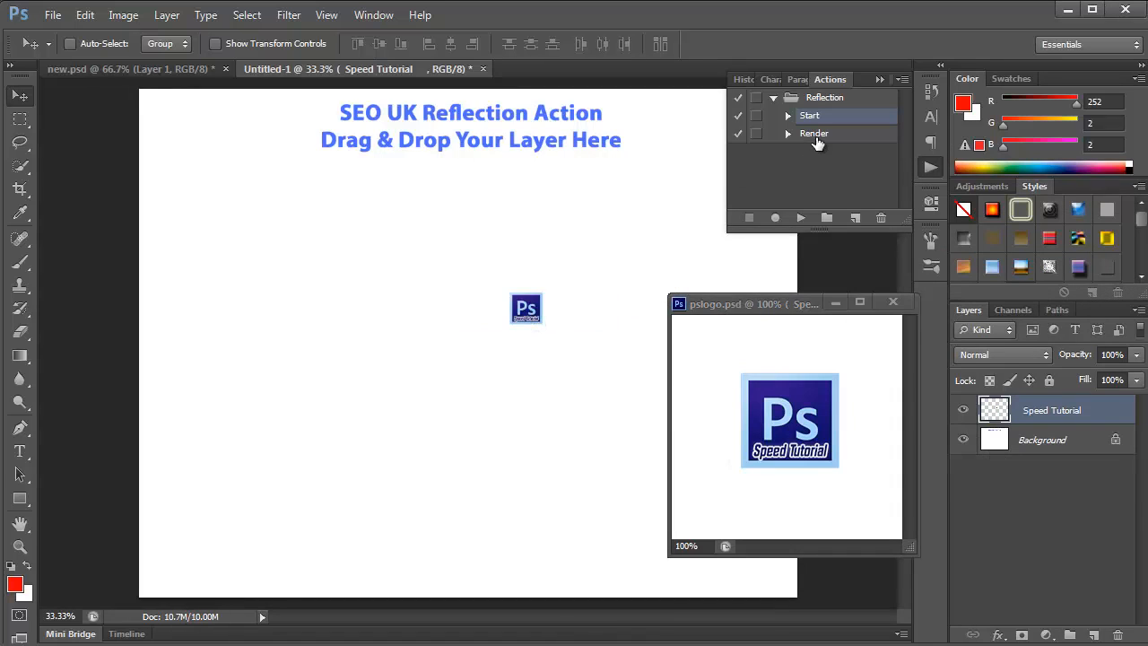
# Play the Reflection set's Render action on the copied logo and close pslogo.psd.
pyautogui.click(814, 133)
pyautogui.click(801, 218)
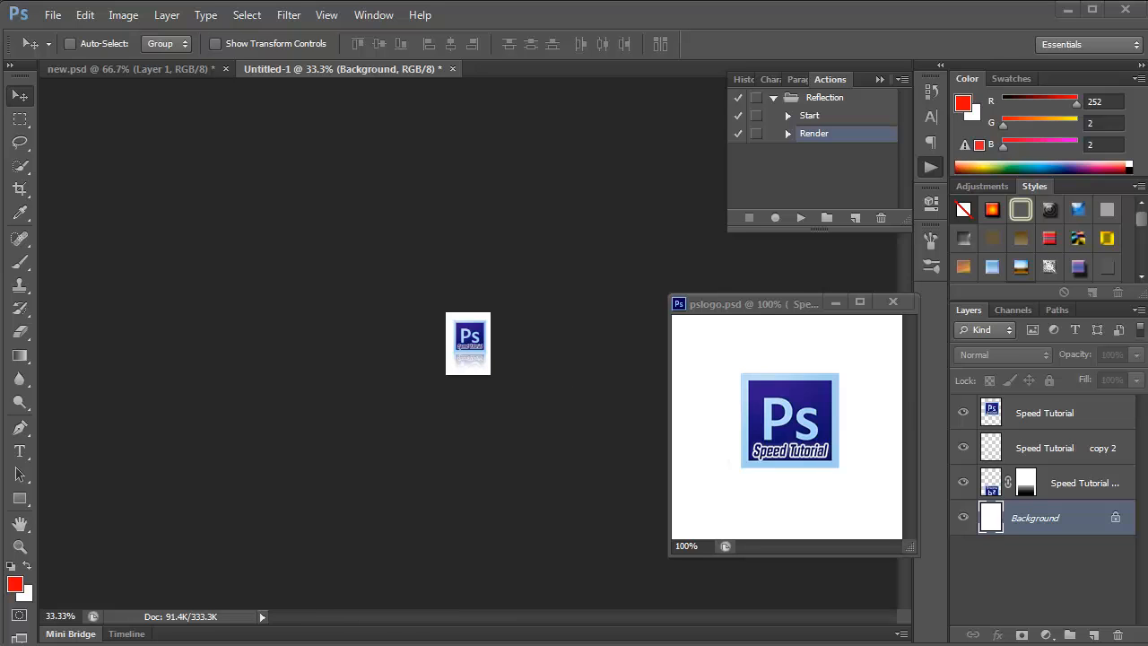
pyautogui.click(892, 302)
# Copy the three Speed Tutorial reflection layers onto the left end of the new.psd banner and close the Untitled-1 document without saving.
pyautogui.moveTo(373, 73); pyautogui.dragTo(688, 313)
pyautogui.moveTo(575, 296); pyautogui.dragTo(749, 453)
pyautogui.click(1067, 414)
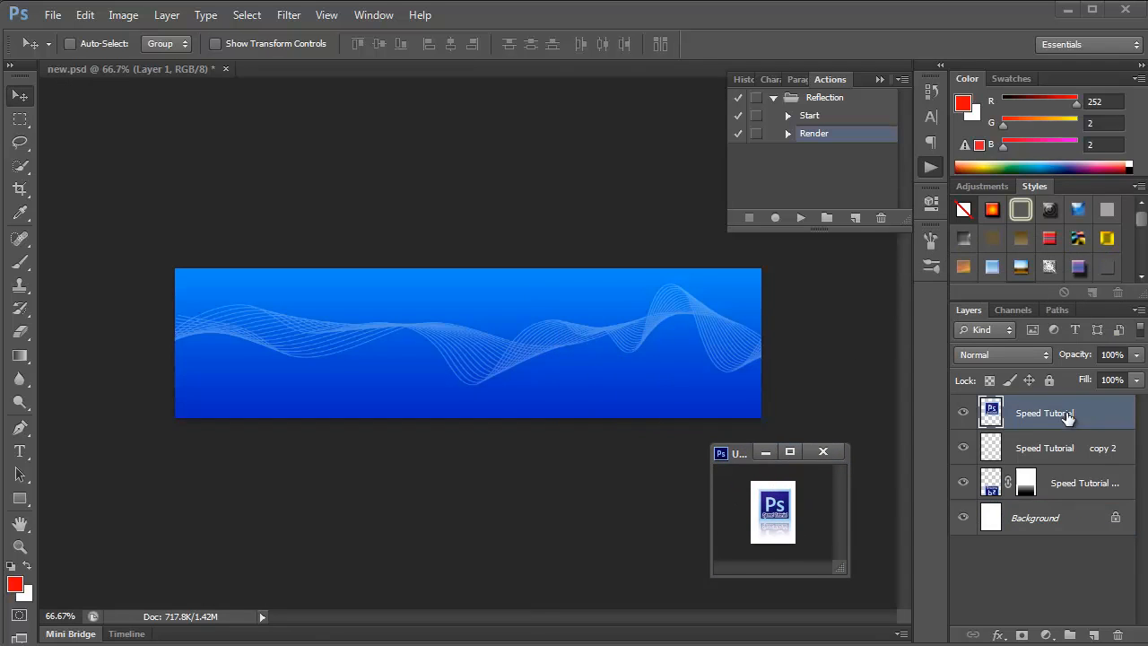
pyautogui.keyDown('shift'); pyautogui.click(1073, 485); pyautogui.keyUp('shift')
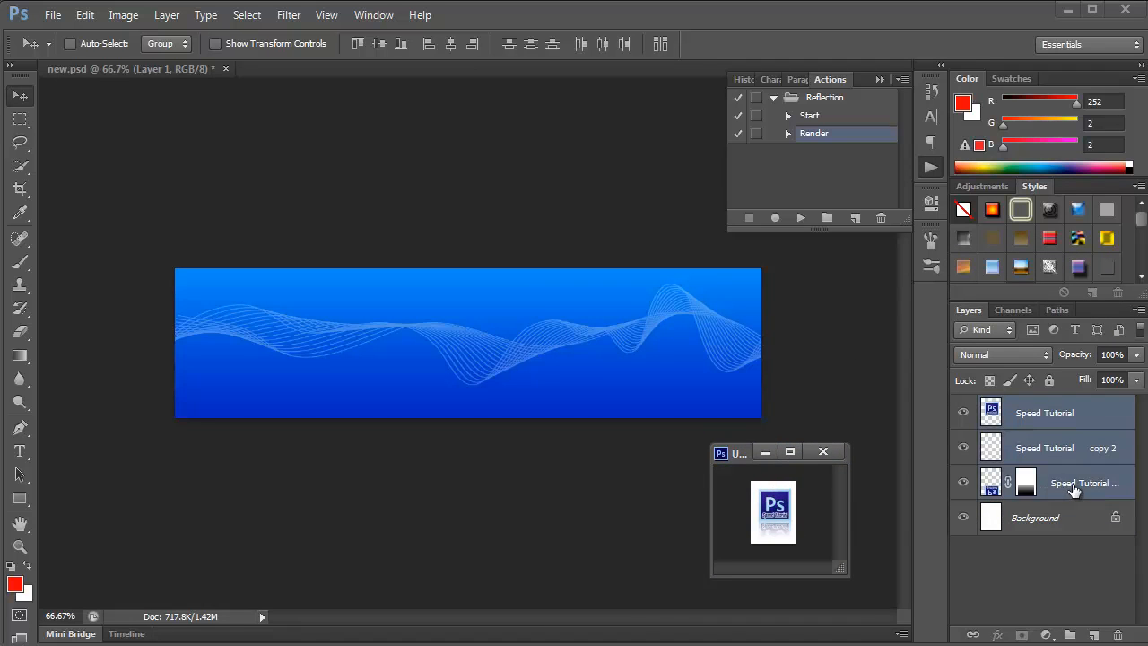
pyautogui.moveTo(1073, 489); pyautogui.dragTo(231, 348)
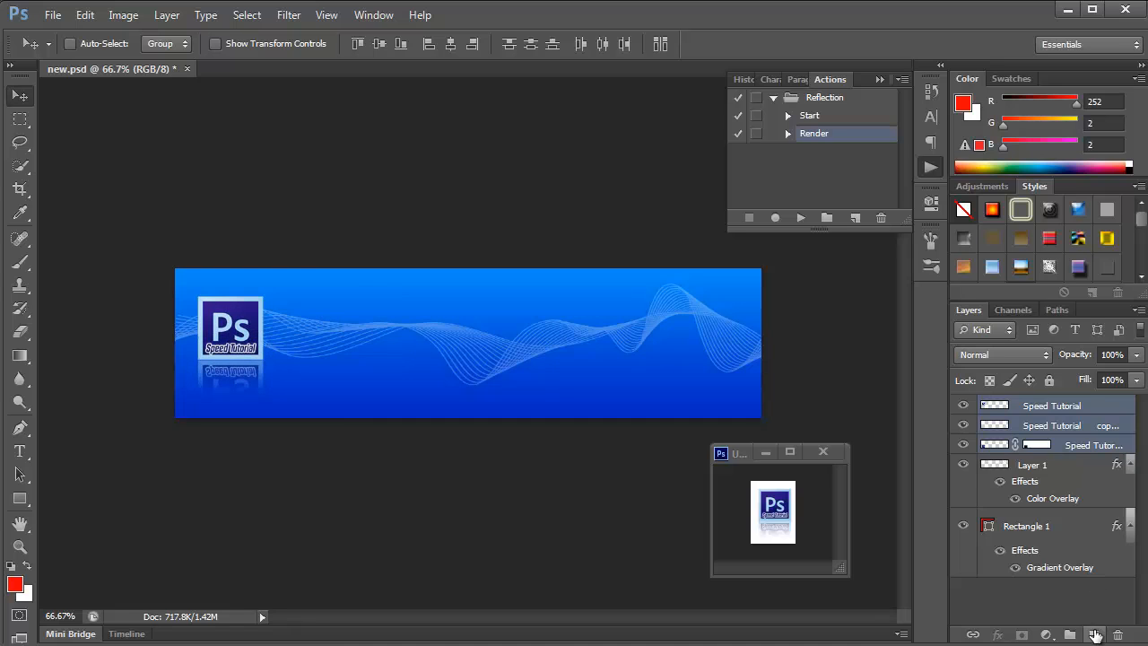
pyautogui.click(839, 450)
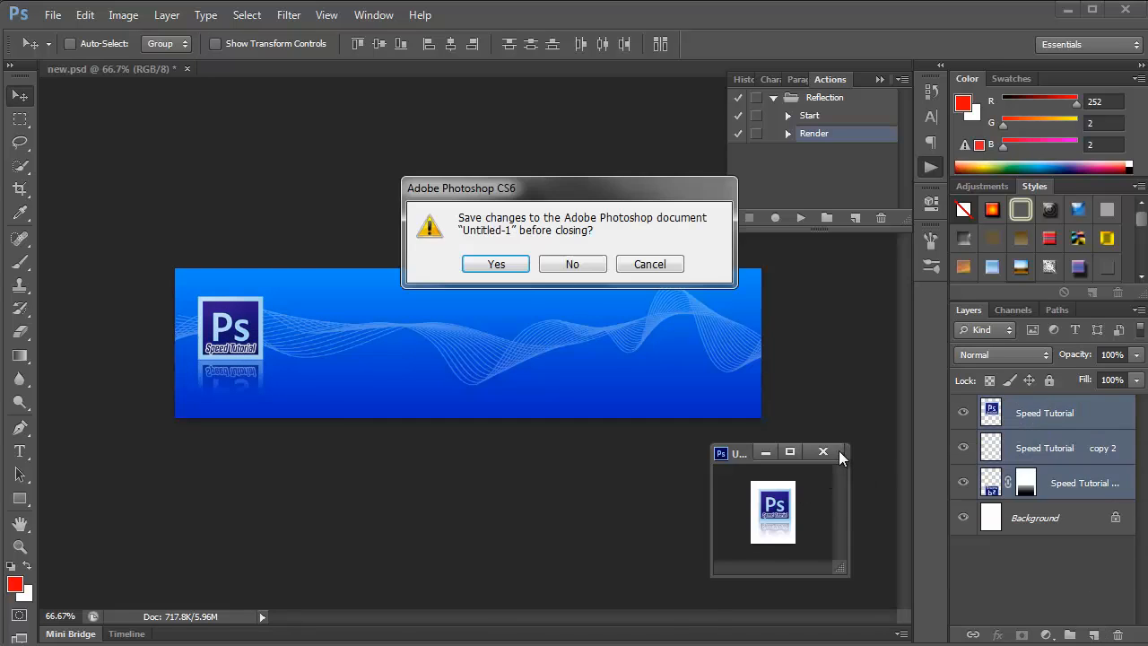
pyautogui.click(581, 268)
# Open style5.psd from the Header folder.
pyautogui.hotkey('alt', 'Tab')
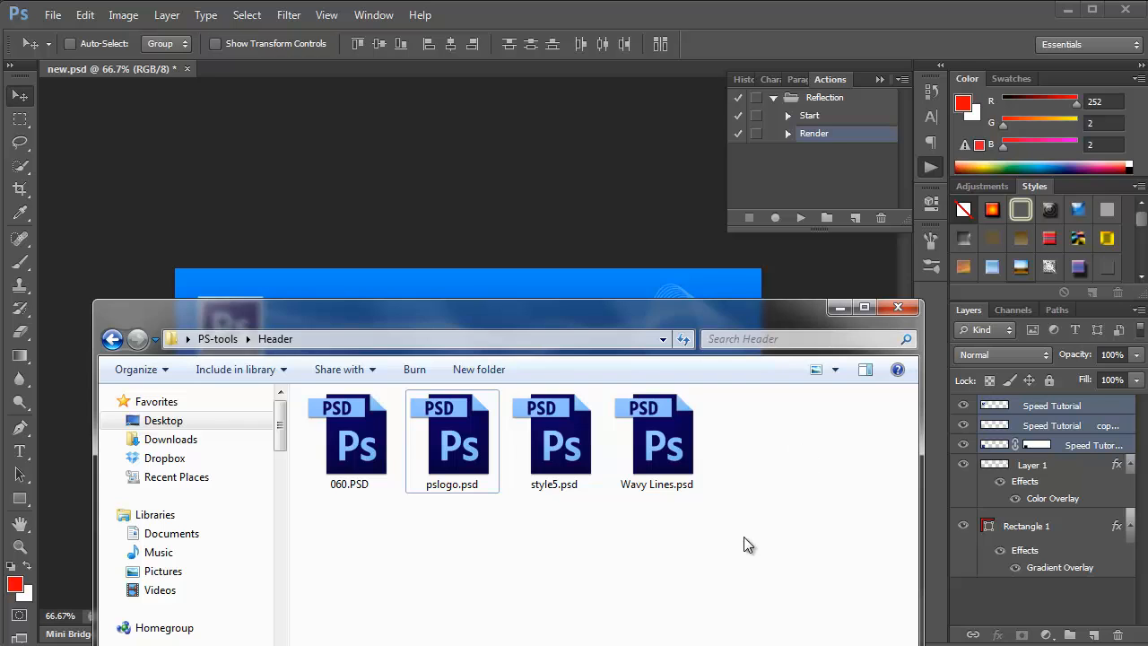
pyautogui.doubleClick(562, 434)
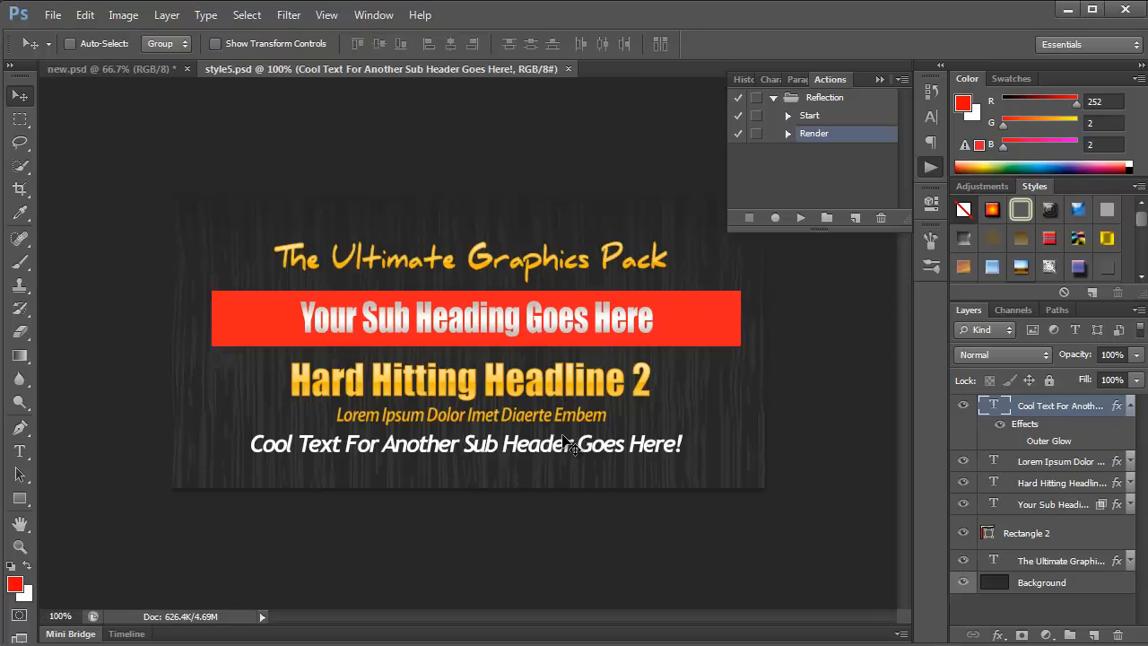
# Float style5.psd, copy all its layers except the Background onto the new.psd banner, close style5.psd and nudge the copied layers down slightly.
pyautogui.moveTo(482, 71); pyautogui.dragTo(512, 201)
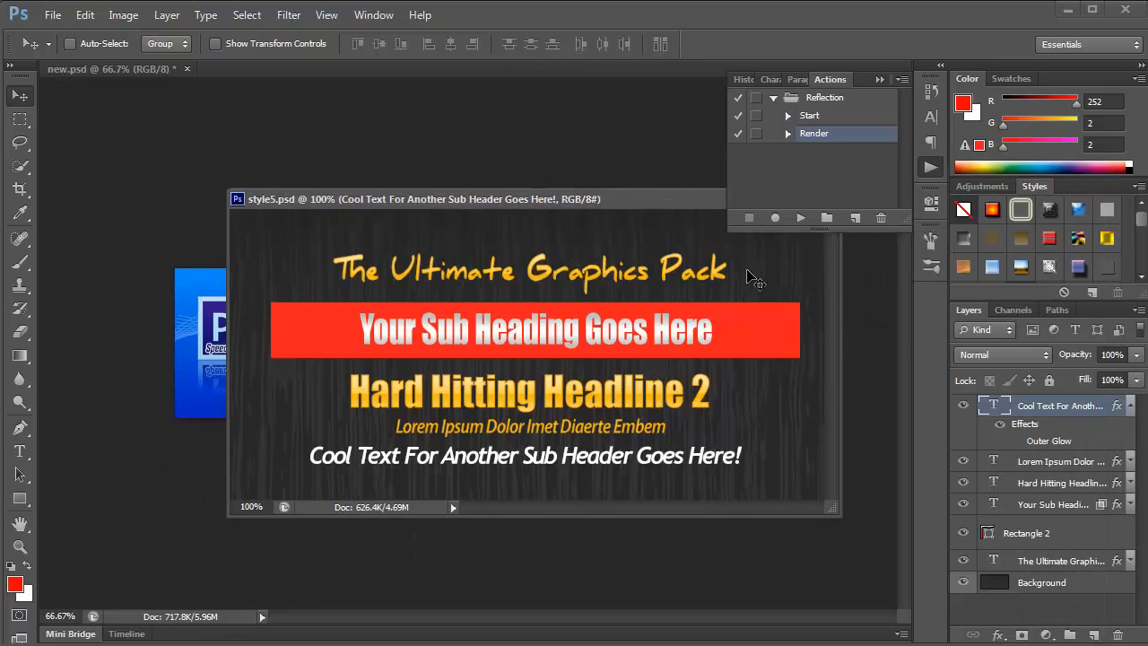
pyautogui.moveTo(629, 198); pyautogui.dragTo(682, 290)
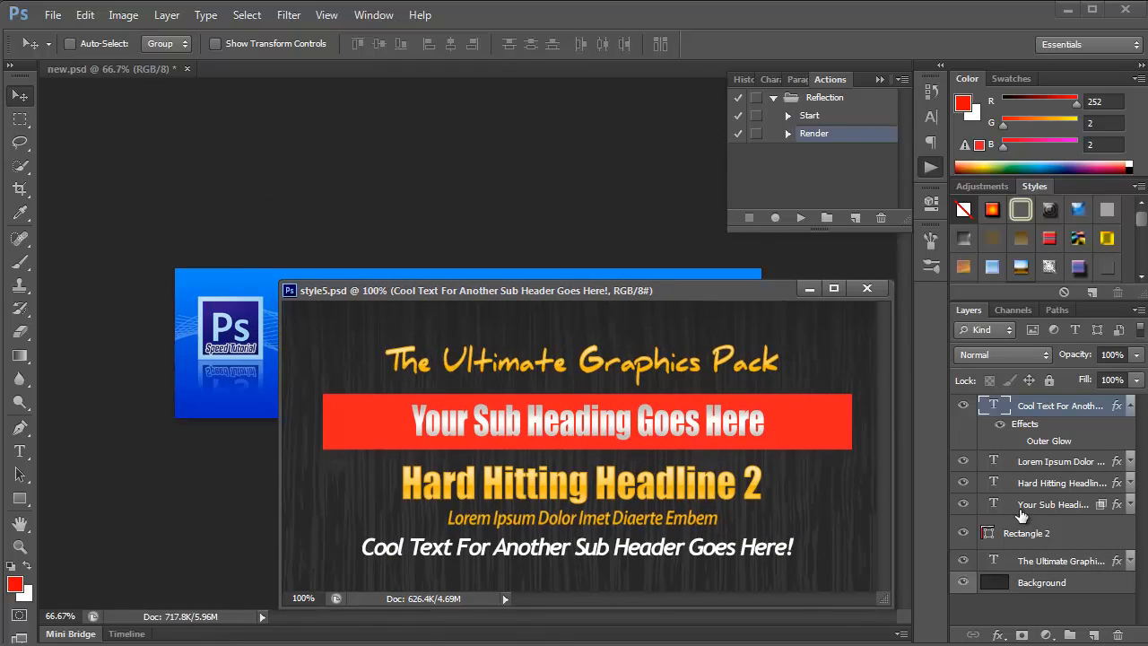
pyautogui.click(1040, 563)
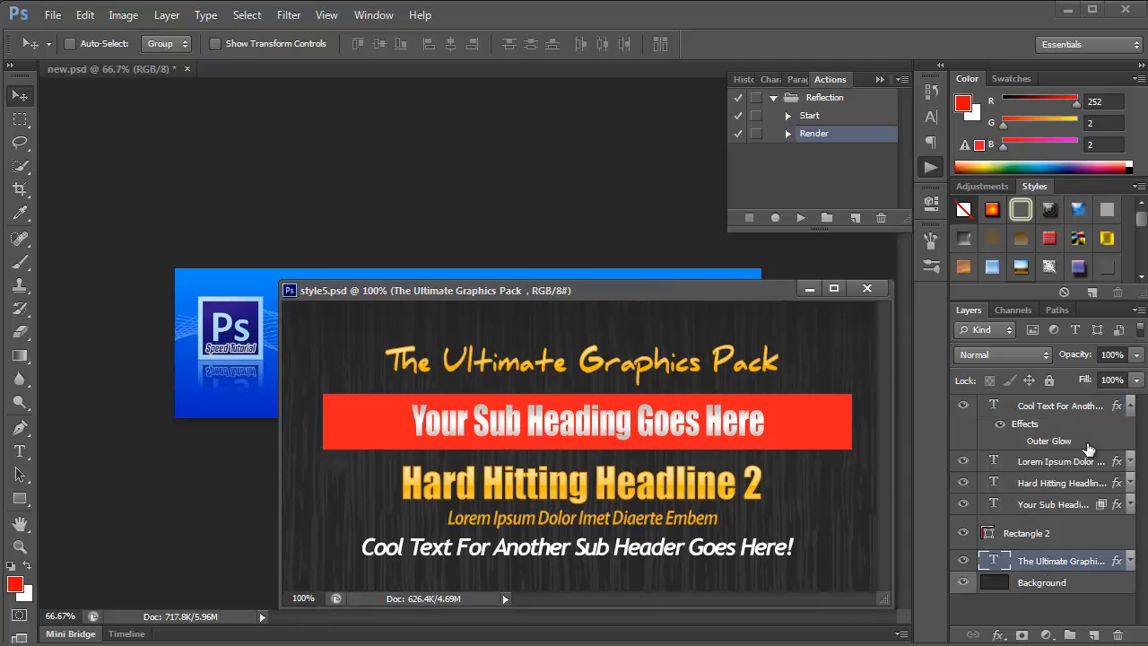
pyautogui.keyDown('shift'); pyautogui.click(1045, 416); pyautogui.keyUp('shift')
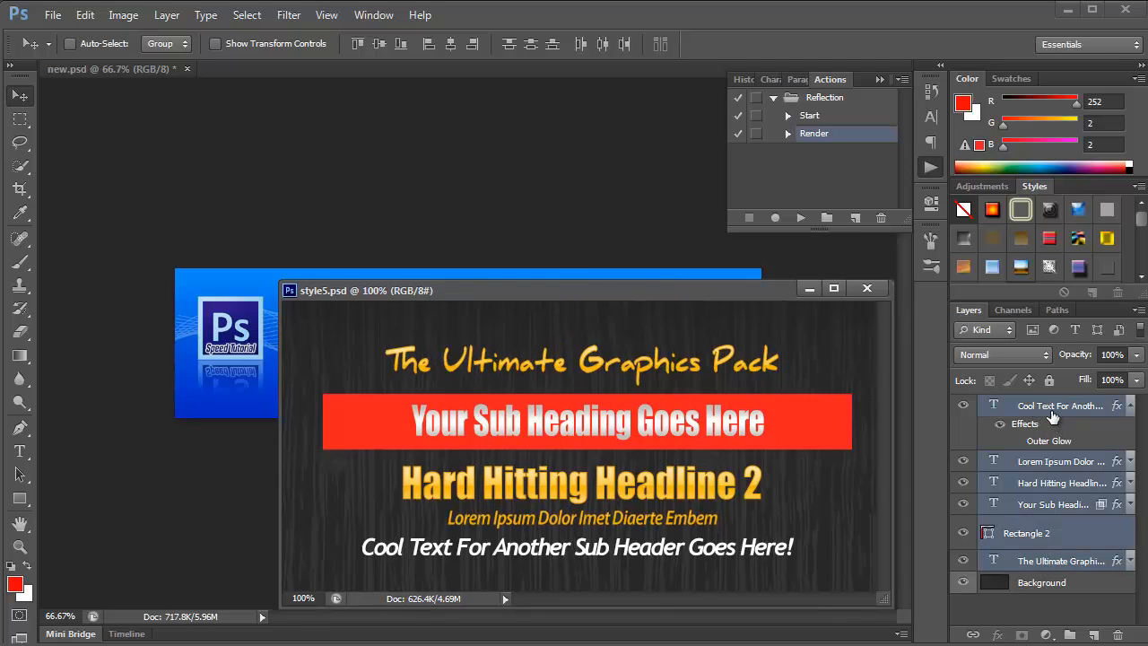
pyautogui.moveTo(1042, 414); pyautogui.dragTo(513, 369)
pyautogui.click(866, 289)
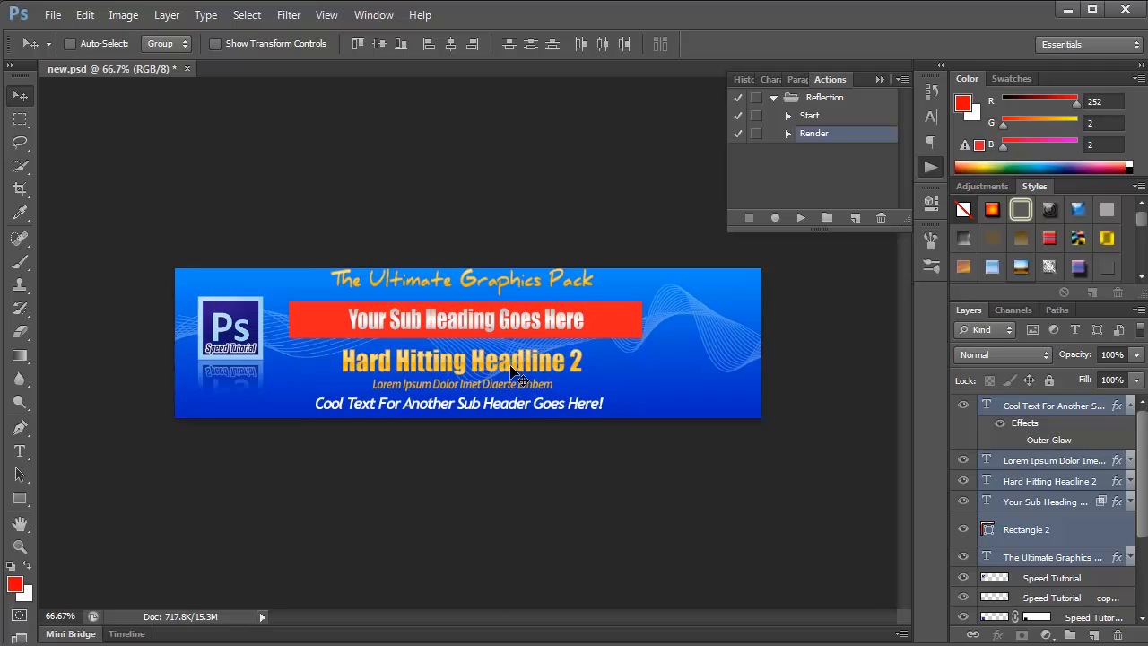
pyautogui.press('Down')
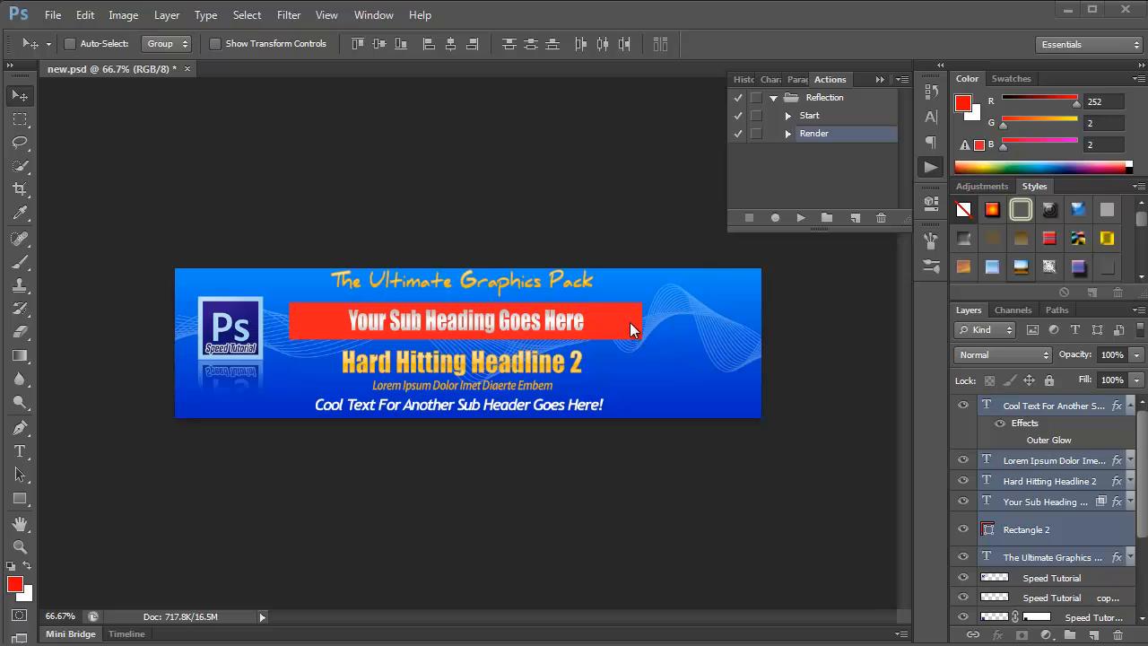
# Recolor the Rectangle 2 bar to the light blue 9fd0f4 sampled from the logo's border.
pyautogui.click(1065, 536)
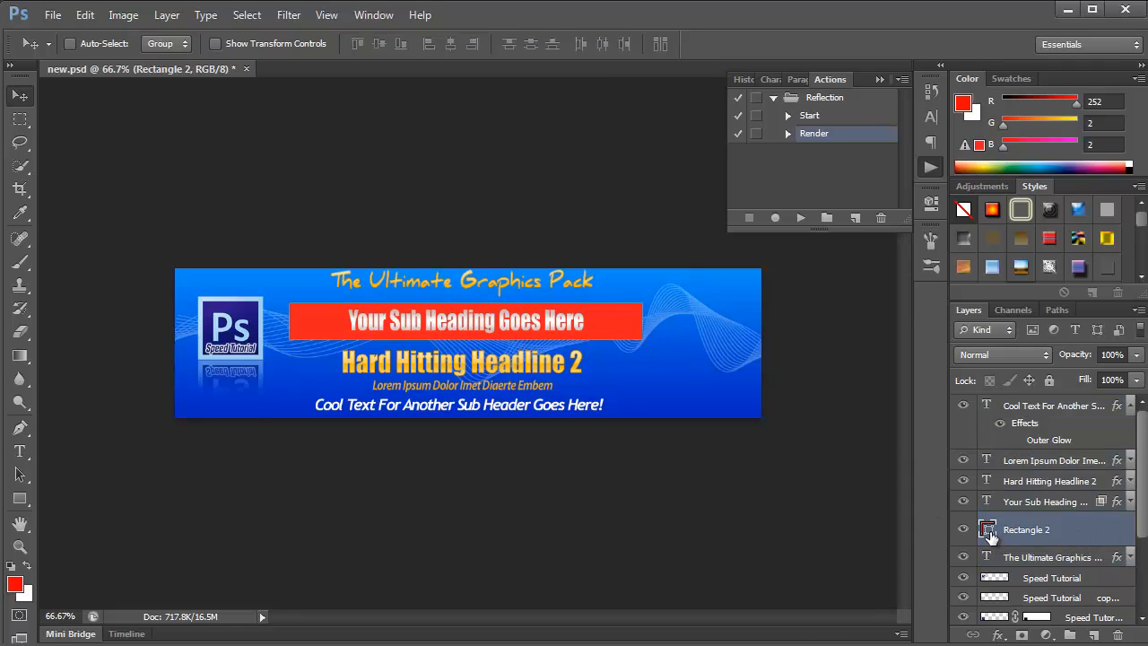
pyautogui.doubleClick(988, 530)
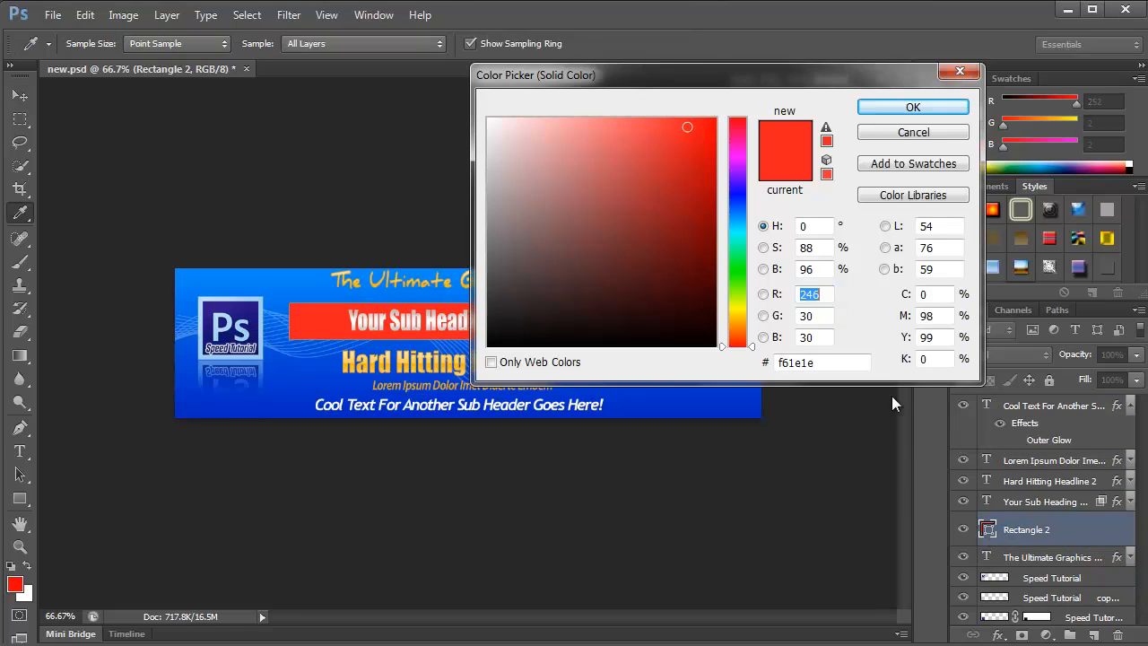
pyautogui.click(264, 296)
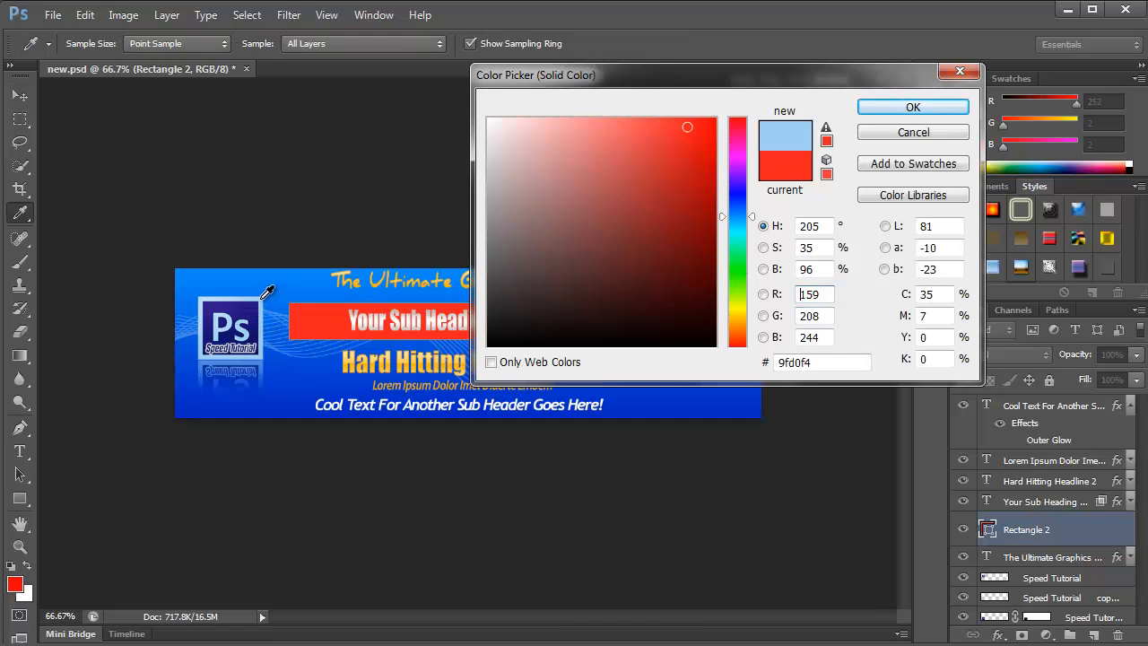
pyautogui.click(910, 109)
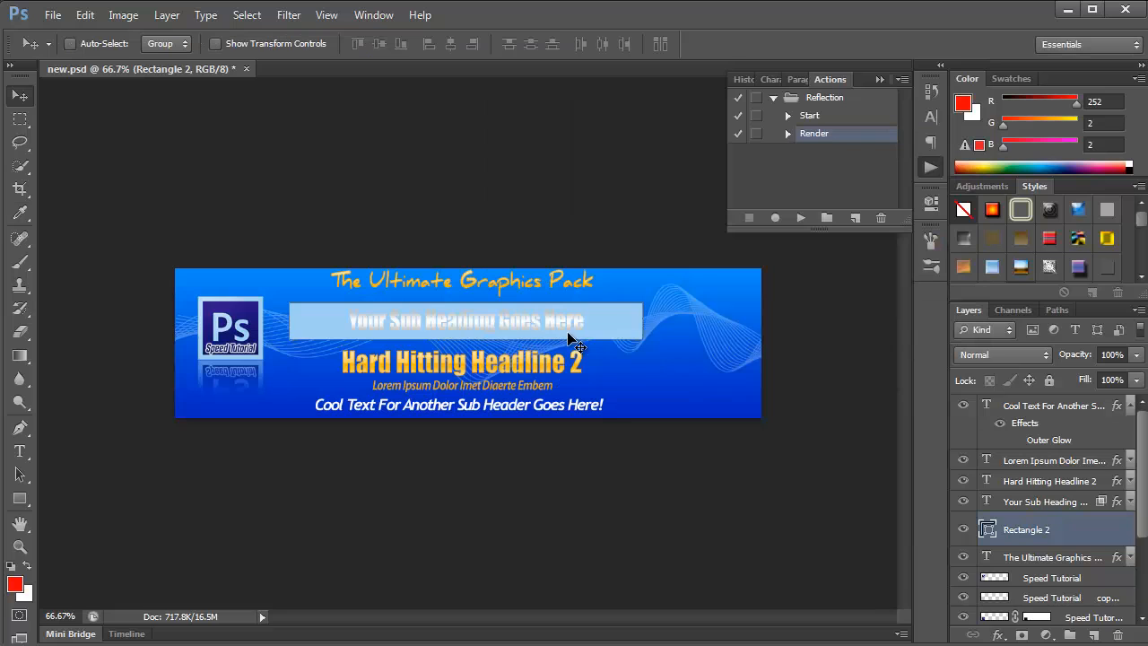
# Change the Gradient Overlay of the "Your Sub Heading Goes Here" text to the dark blue gradient preset 862.
pyautogui.click(1046, 506)
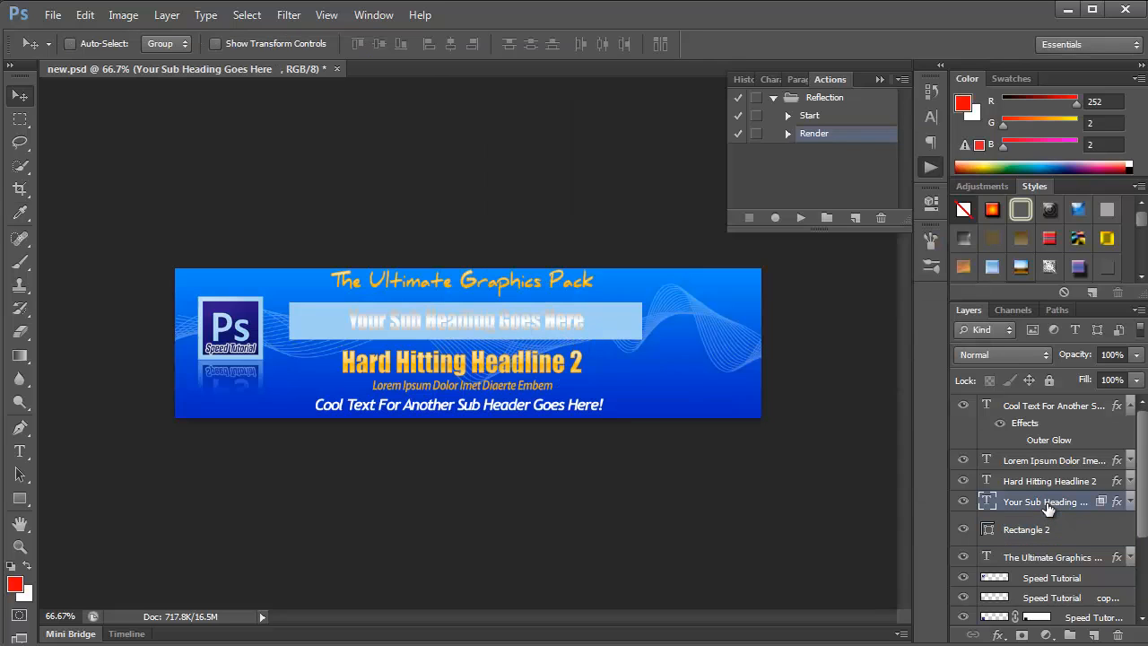
pyautogui.doubleClick(1116, 506)
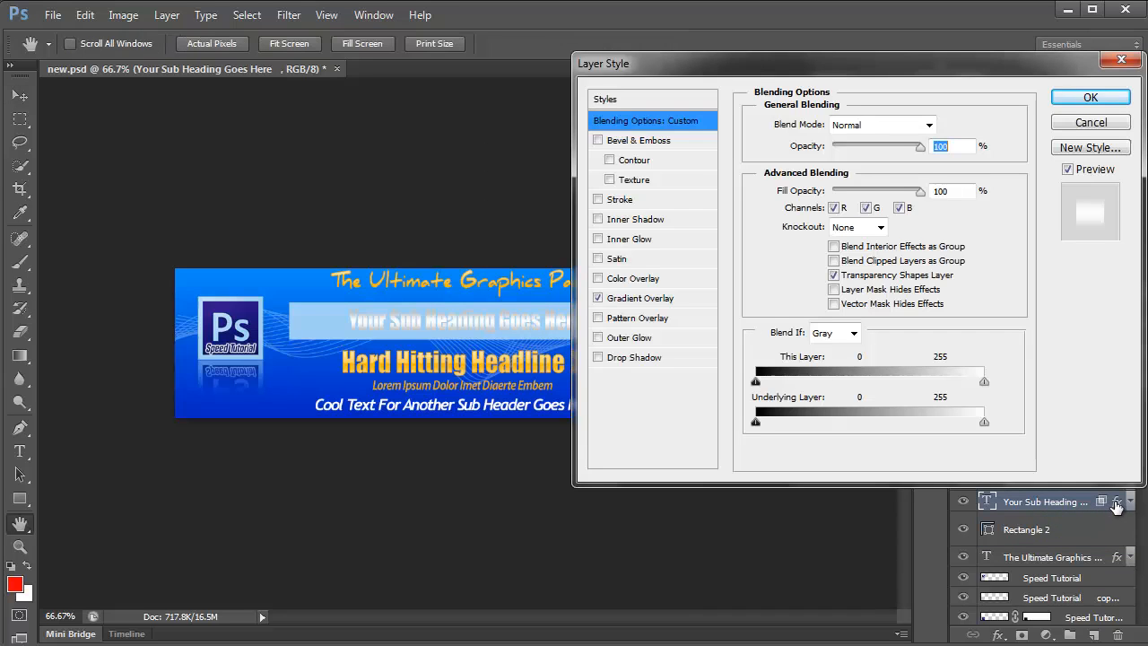
pyautogui.click(654, 299)
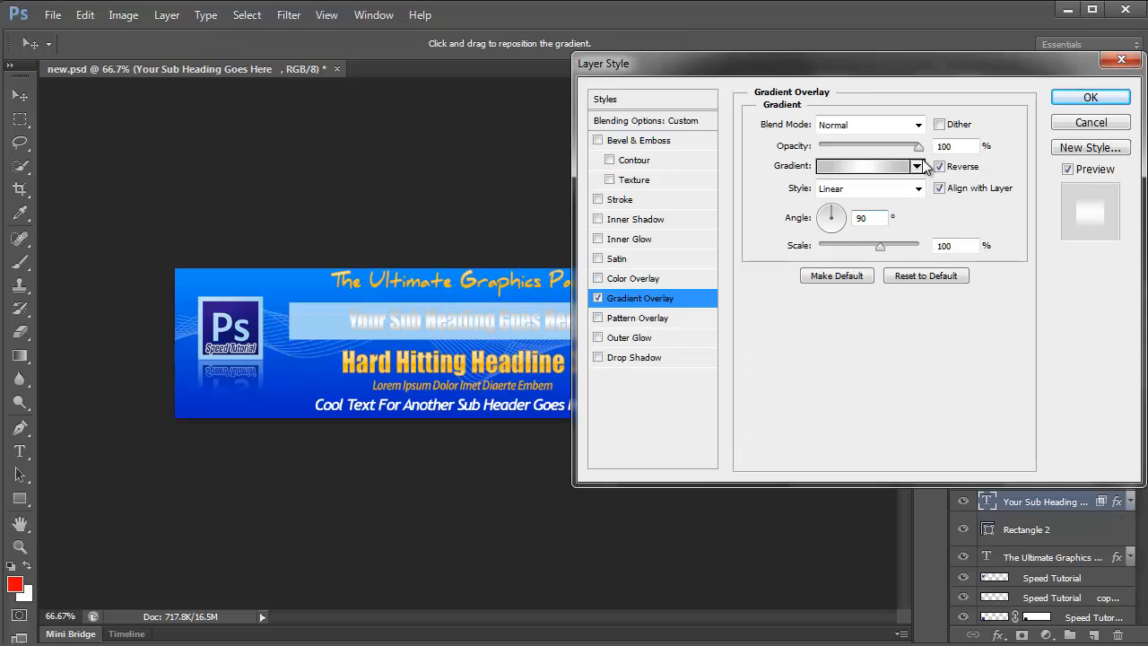
pyautogui.click(899, 168)
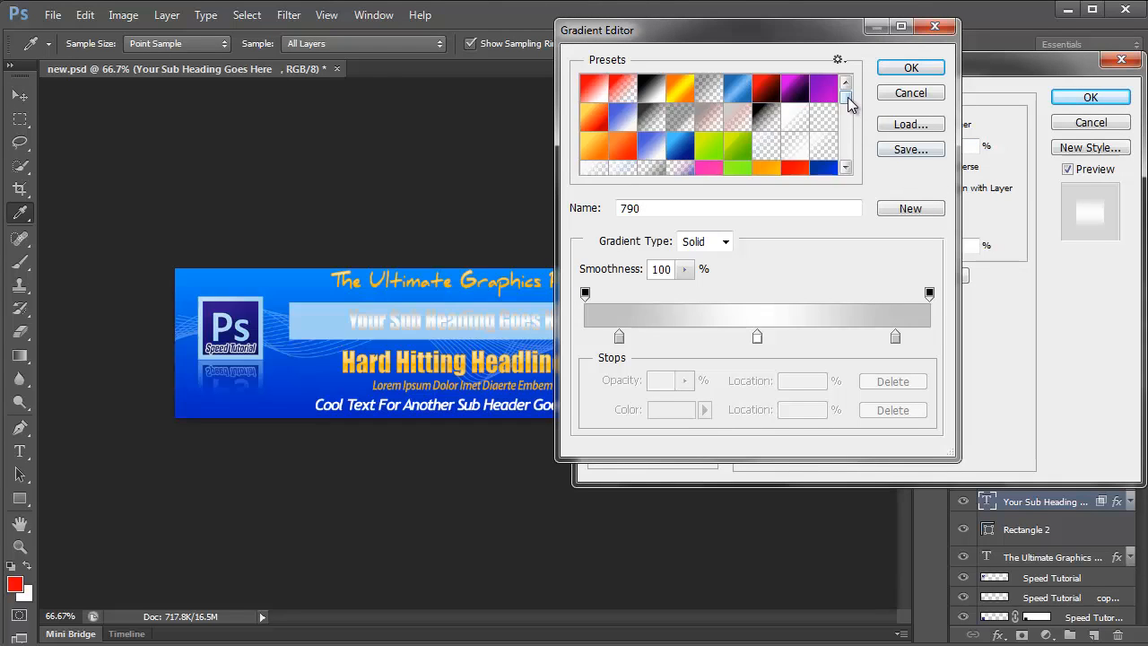
pyautogui.moveTo(845, 94); pyautogui.dragTo(845, 186)
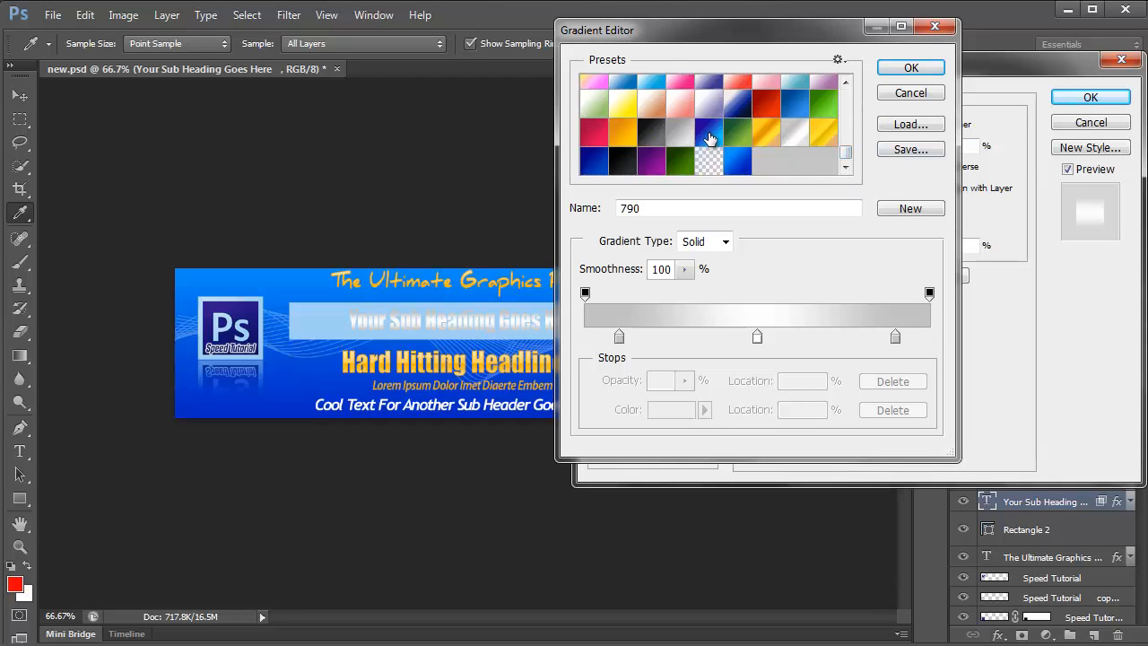
pyautogui.click(593, 166)
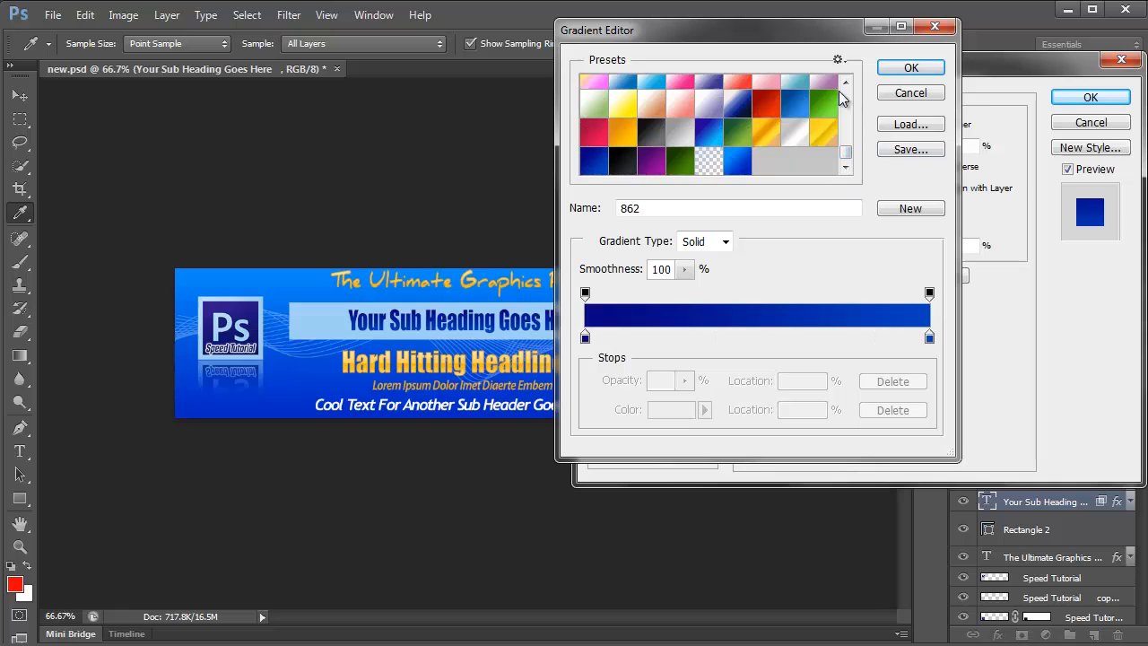
pyautogui.click(901, 70)
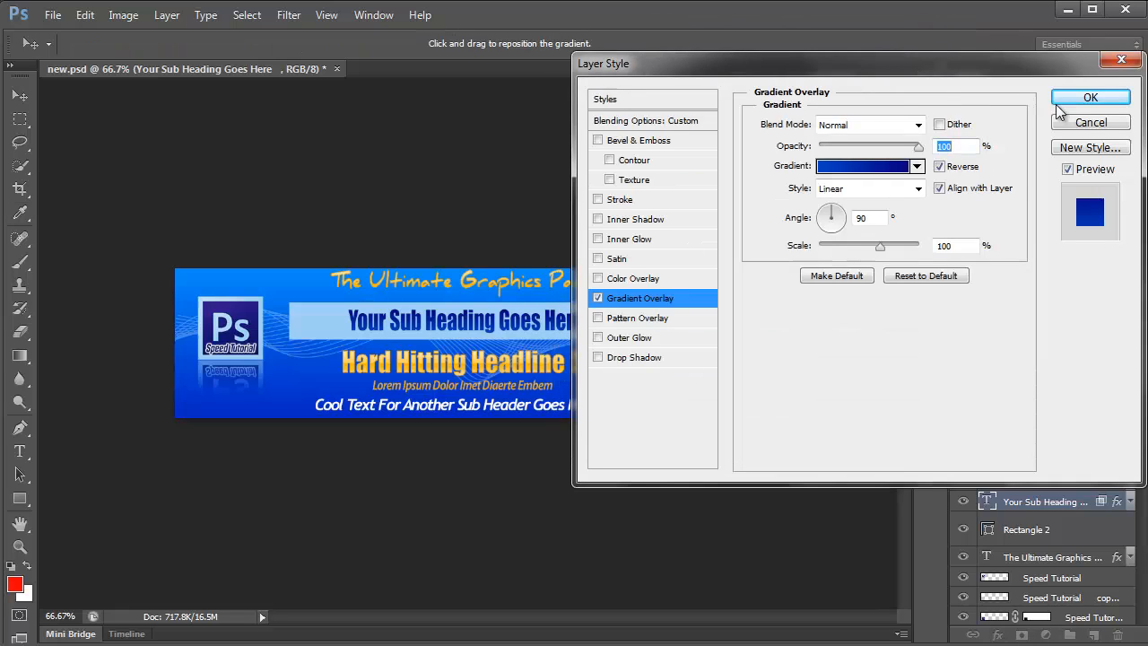
pyautogui.click(1090, 97)
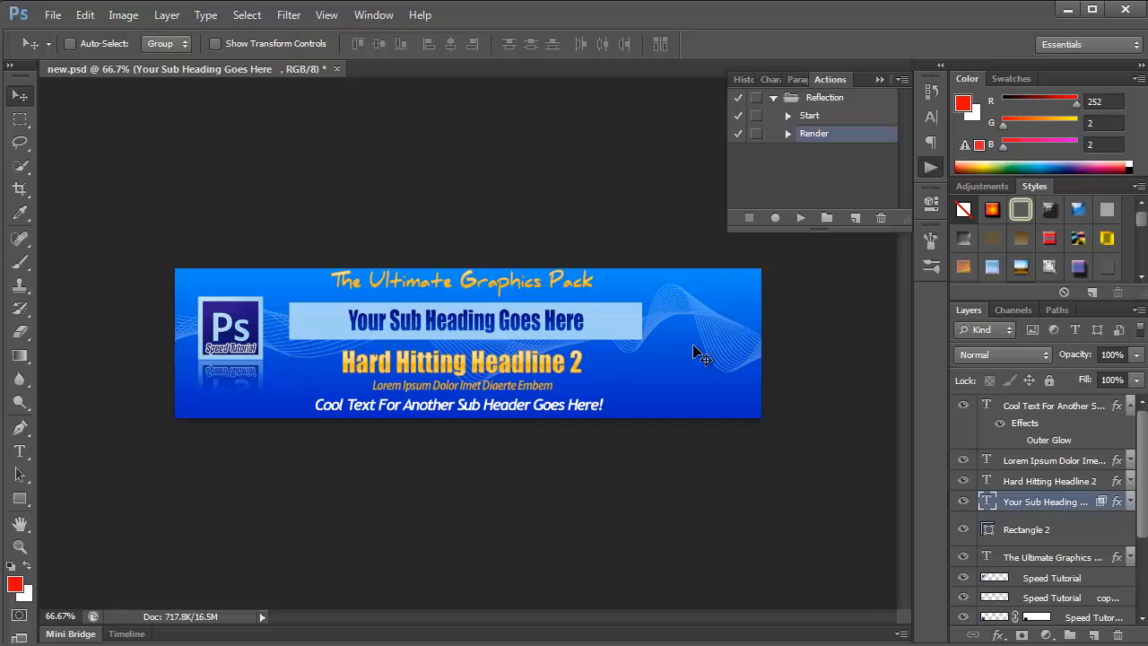
# Open 060.PSD from the Header folder, copy its butterfly layer onto the new.psd banner and close 060.PSD.
pyautogui.hotkey('alt', 'Tab')
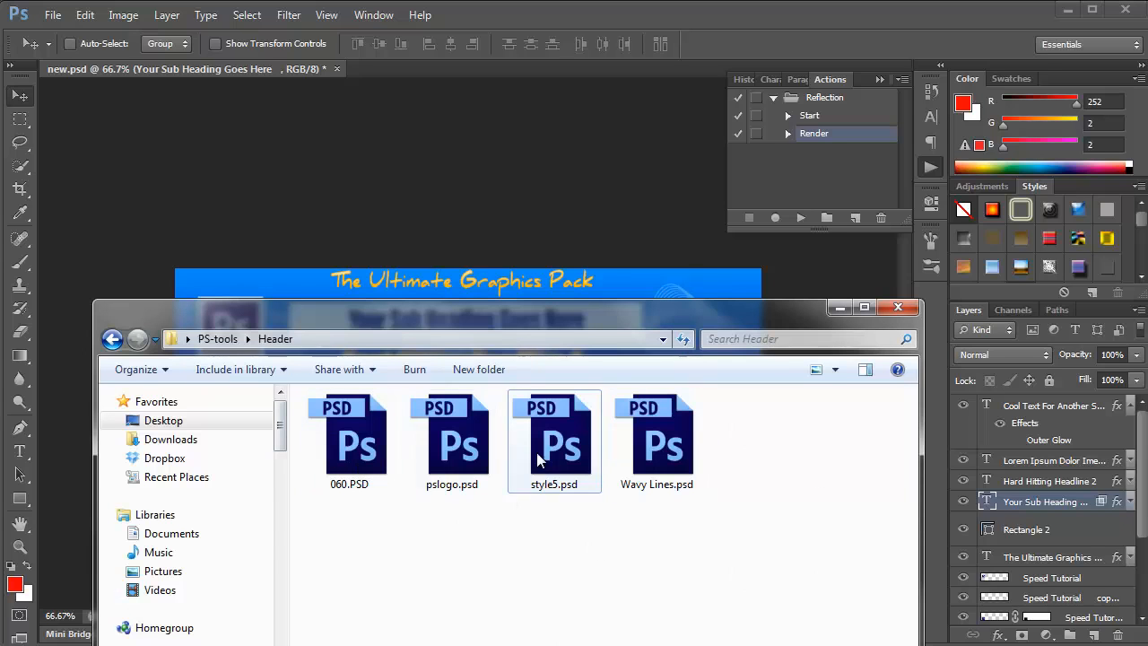
pyautogui.doubleClick(365, 439)
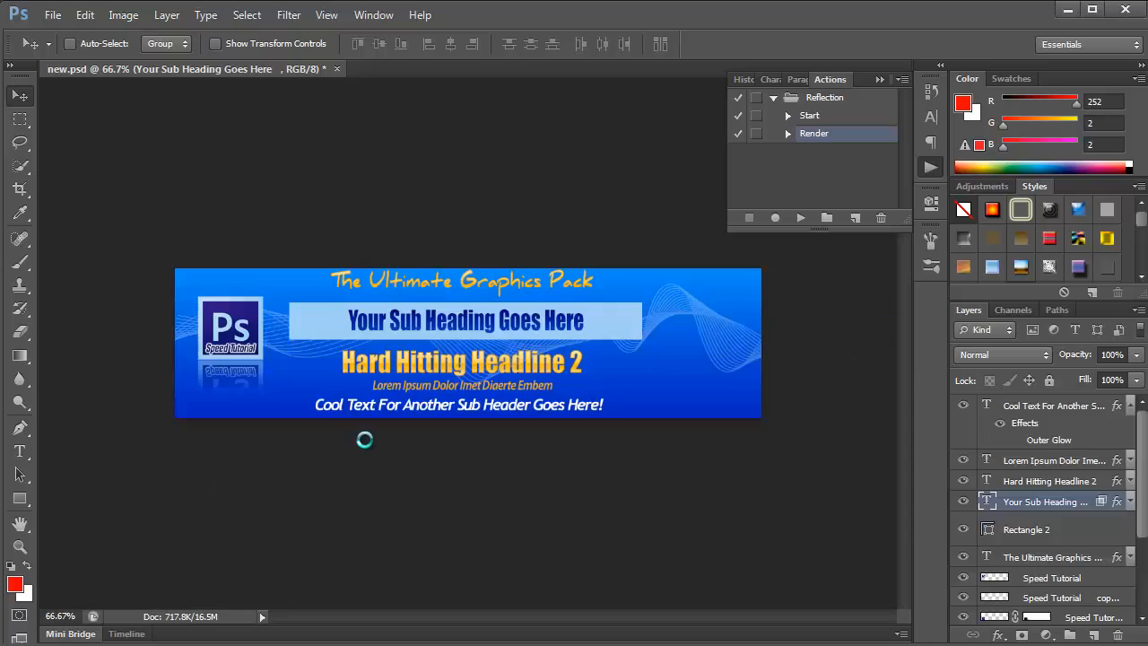
pyautogui.moveTo(373, 71); pyautogui.dragTo(551, 336)
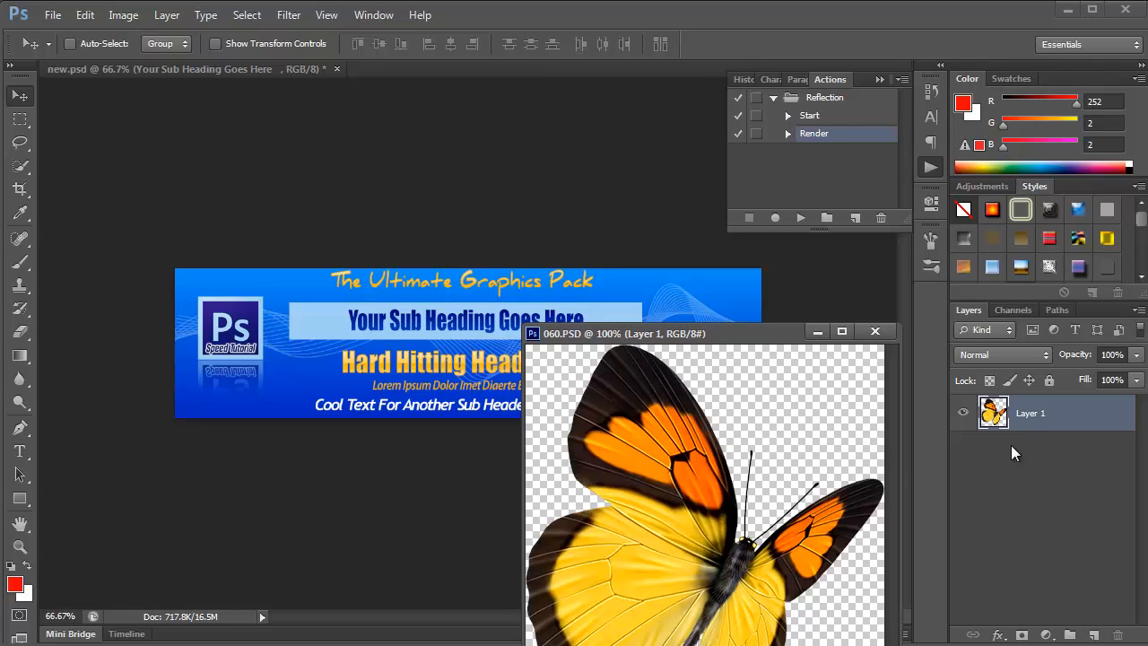
pyautogui.moveTo(1058, 418); pyautogui.dragTo(485, 345)
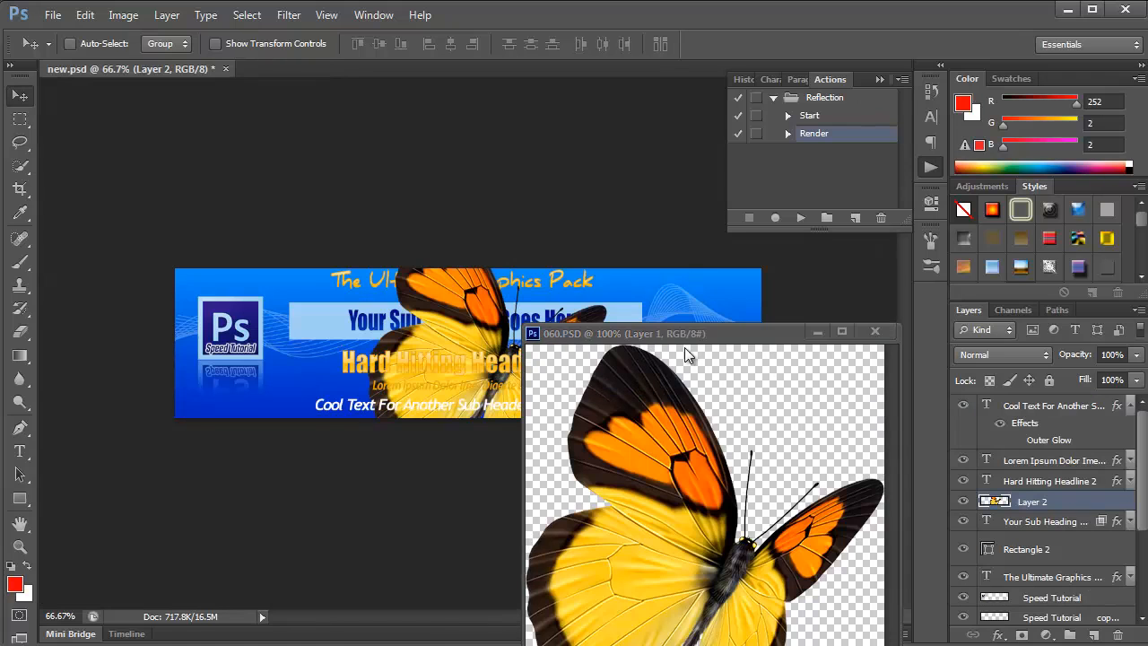
pyautogui.click(875, 331)
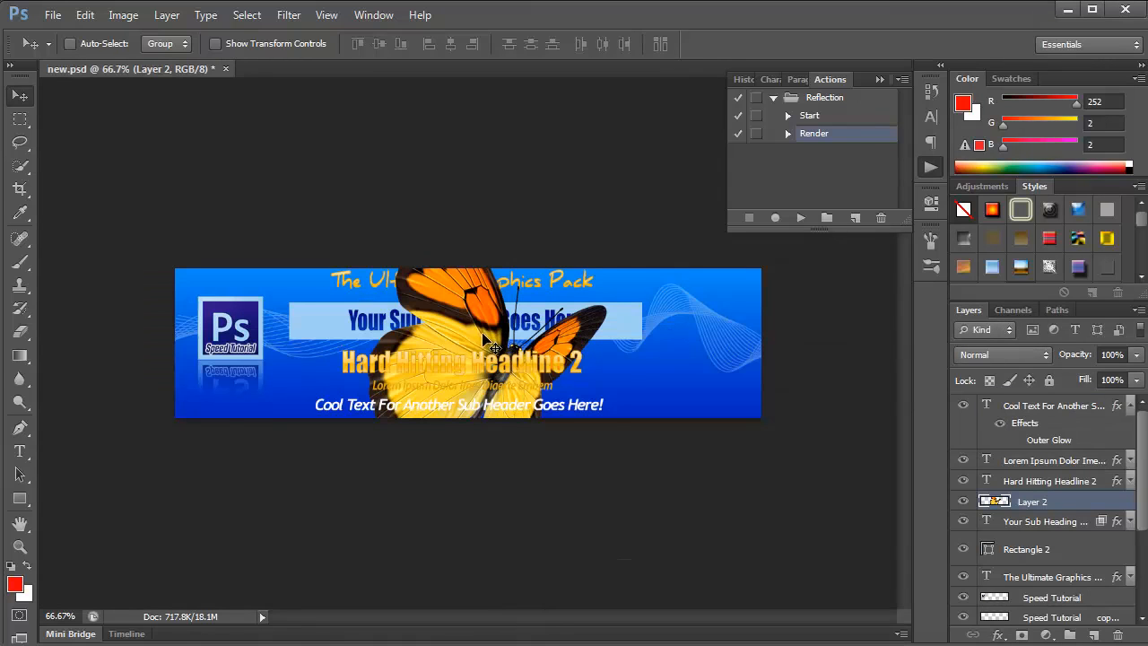
# Move the butterfly toward the banner's right end and set its Free Transform Y position to 50 px.
pyautogui.moveTo(500, 344); pyautogui.dragTo(659, 332)
pyautogui.hotkey('ctrl', 't')
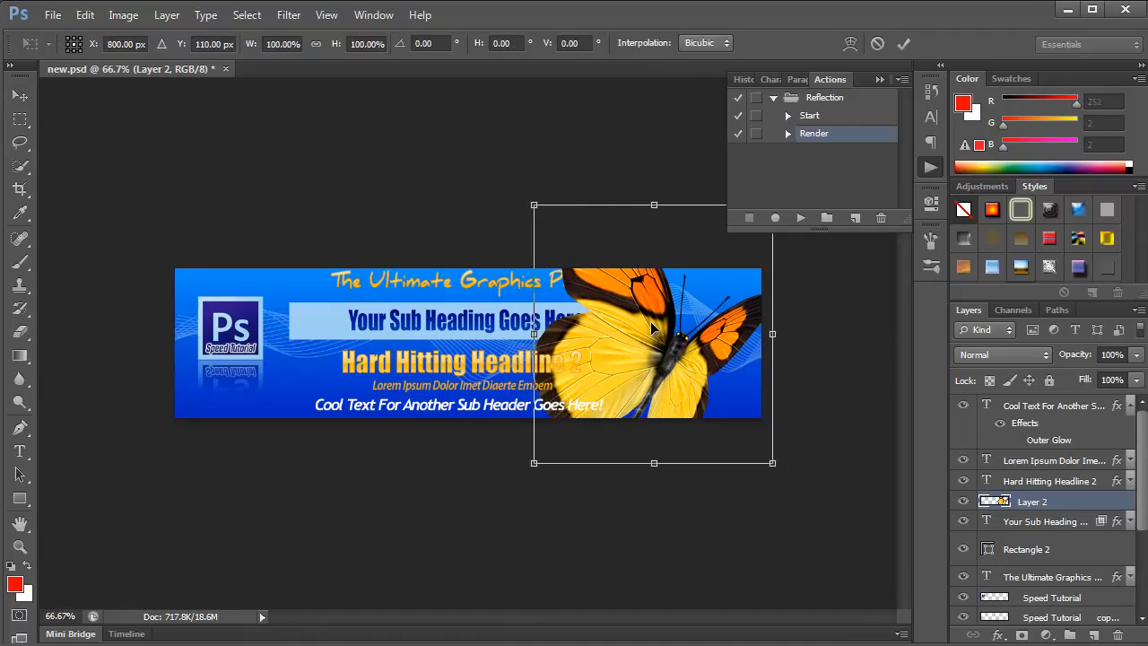
pyautogui.doubleClick(212, 44)
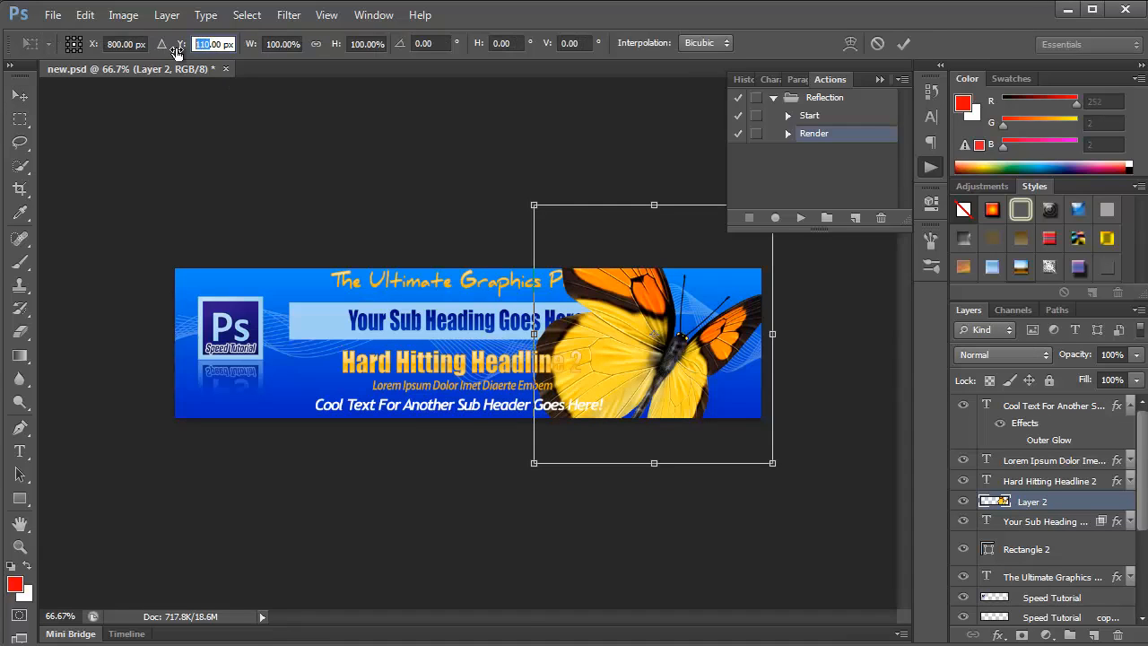
pyautogui.write('50')
pyautogui.press('Return')
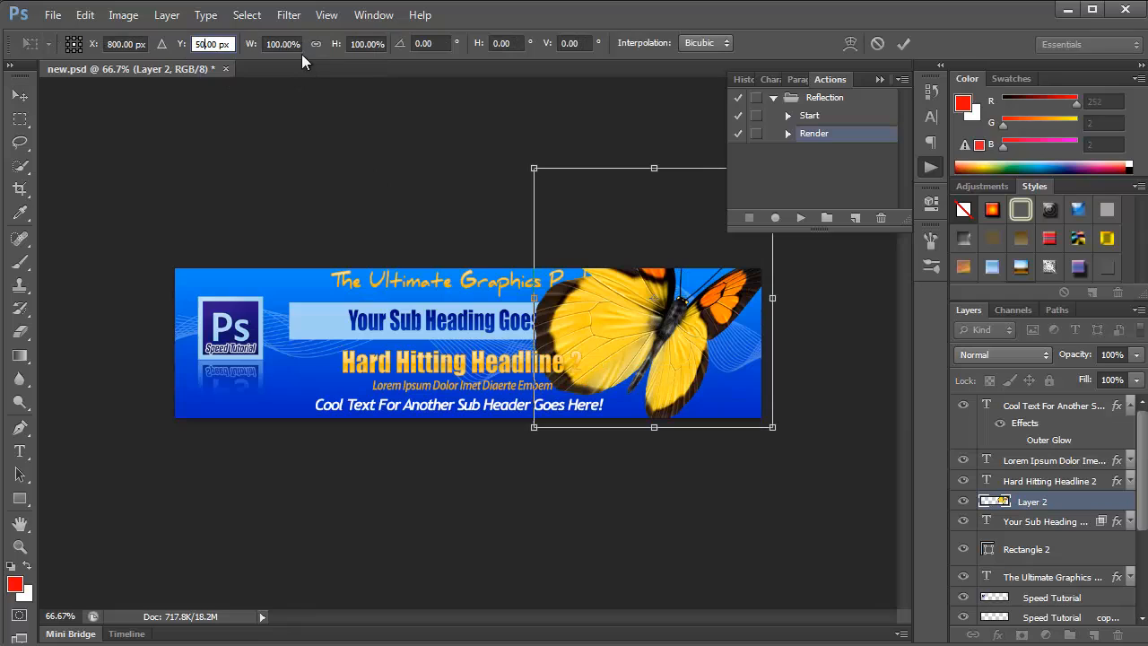
# Scale the butterfly to 50% width and 50% height and place it fully inside the banner's right end.
pyautogui.doubleClick(281, 43)
pyautogui.write('50')
pyautogui.press('Return')
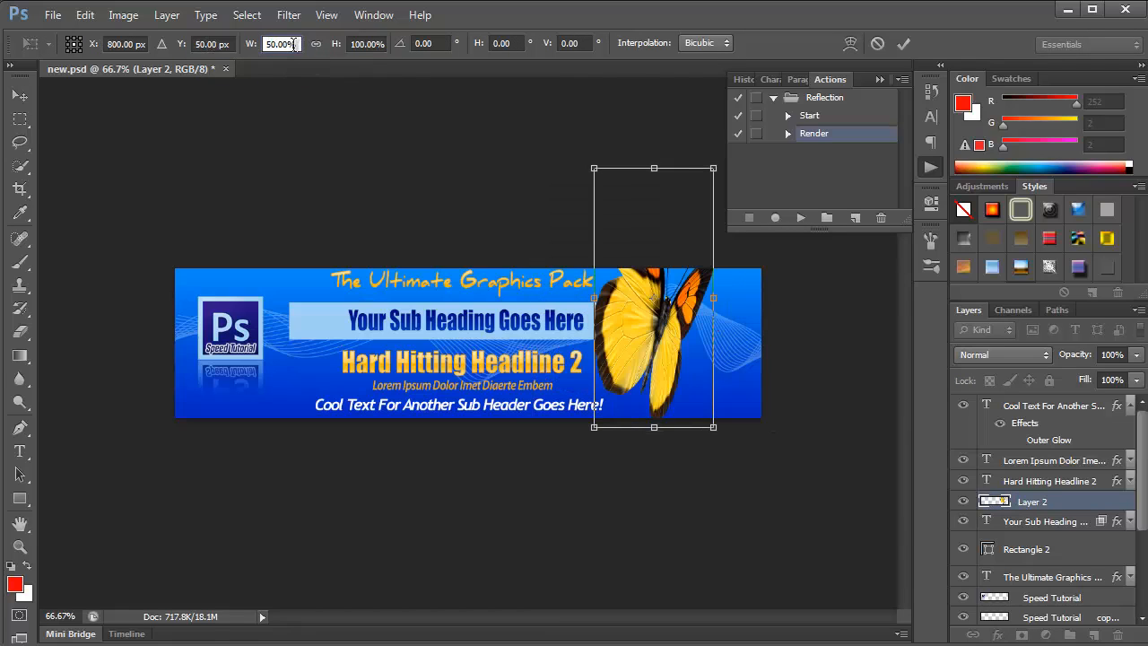
pyautogui.doubleClick(363, 44)
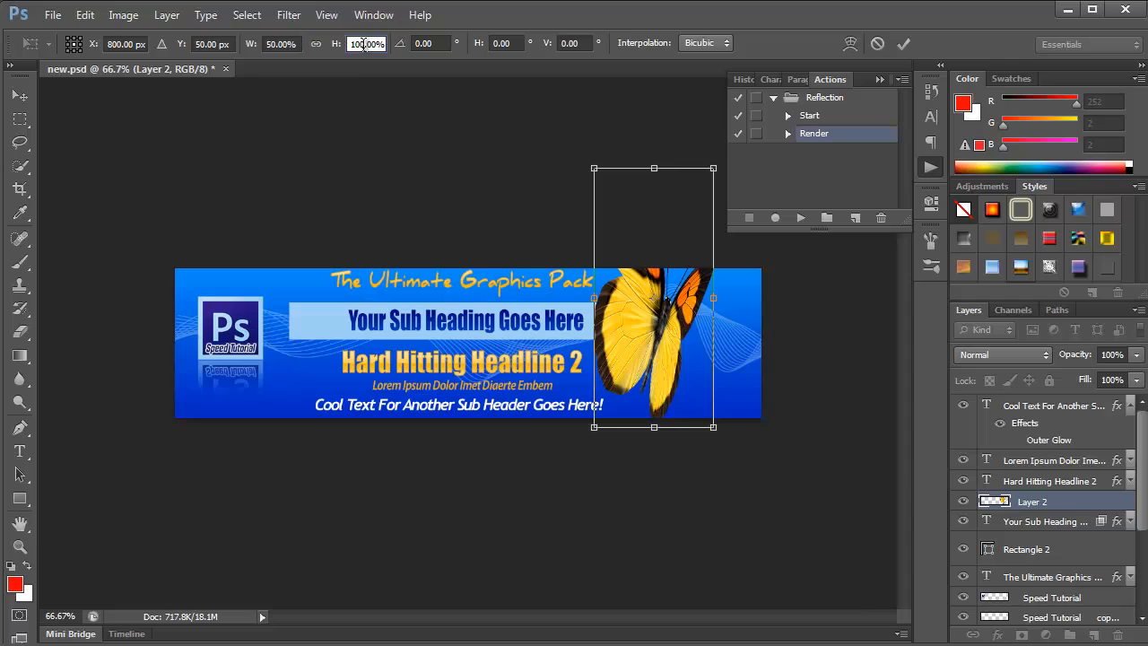
pyautogui.write('50')
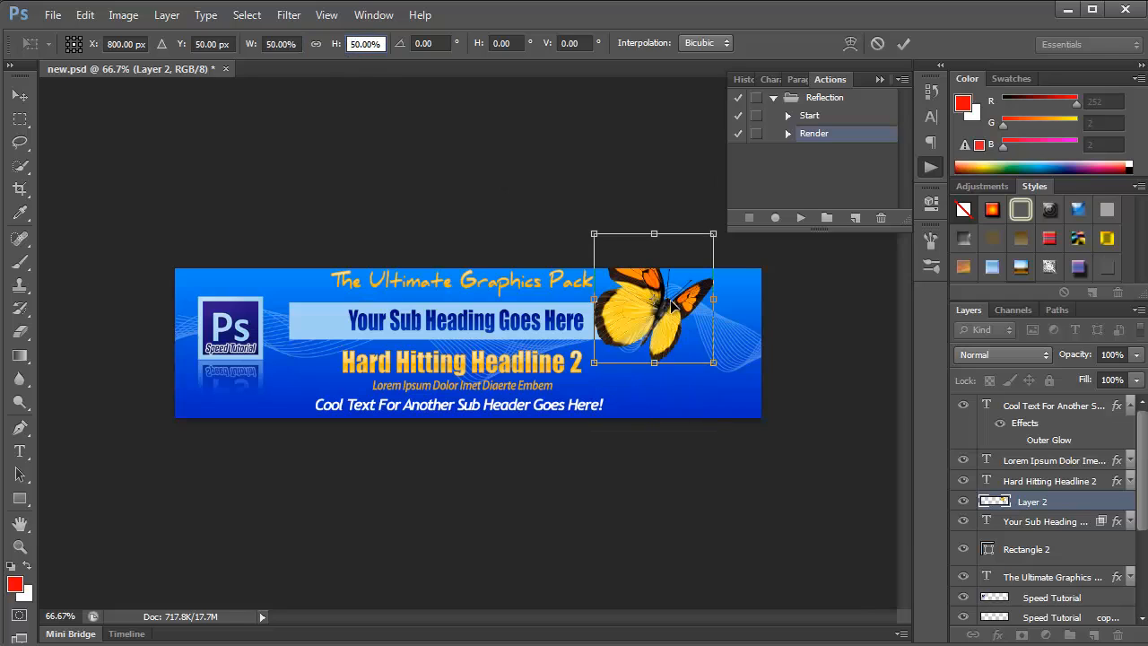
pyautogui.press('Return')
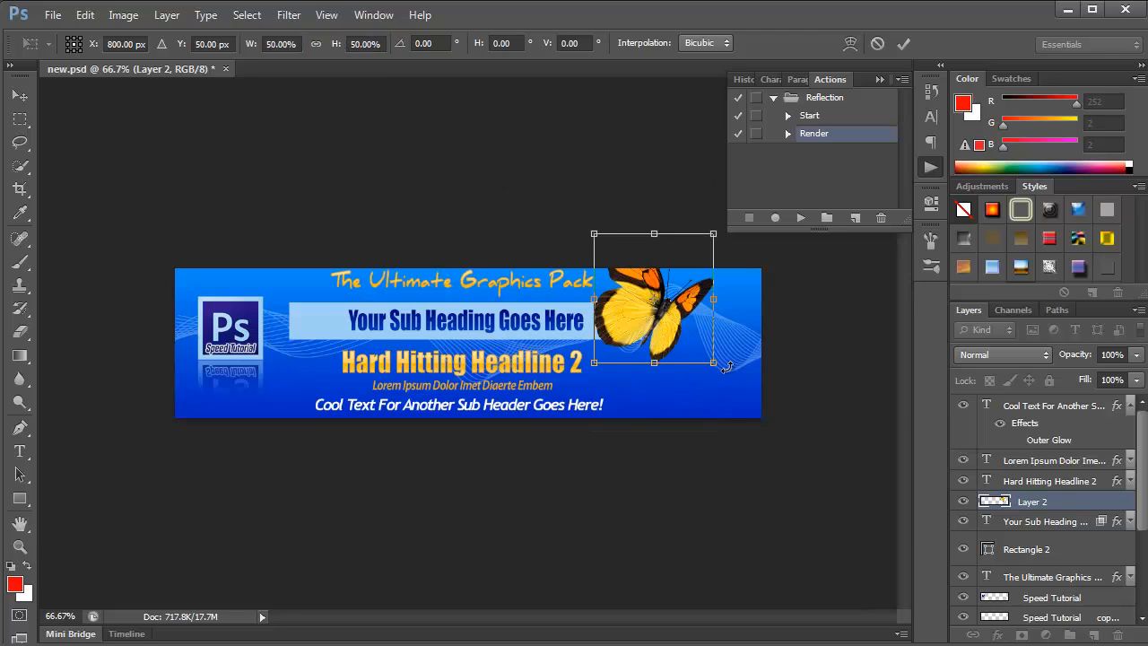
pyautogui.press('Return')
pyautogui.moveTo(663, 323); pyautogui.dragTo(697, 364)
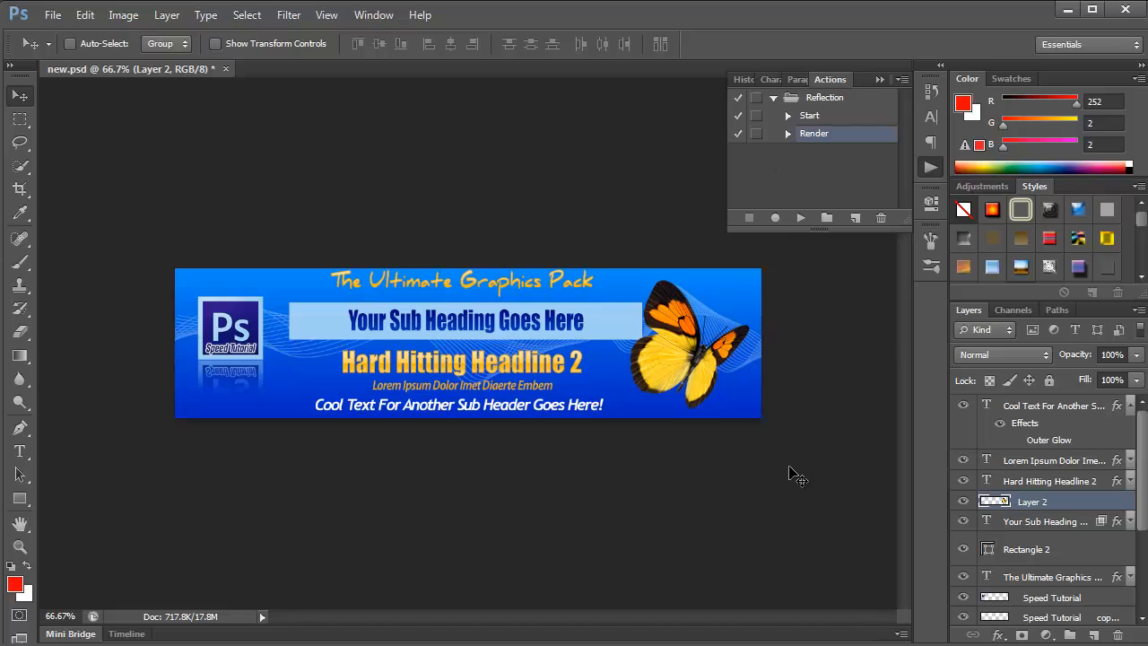
# Turn the butterfly blue with a Hue/Saturation adjustment, setting Hue to -180.
pyautogui.hotkey('ctrl', 'u')
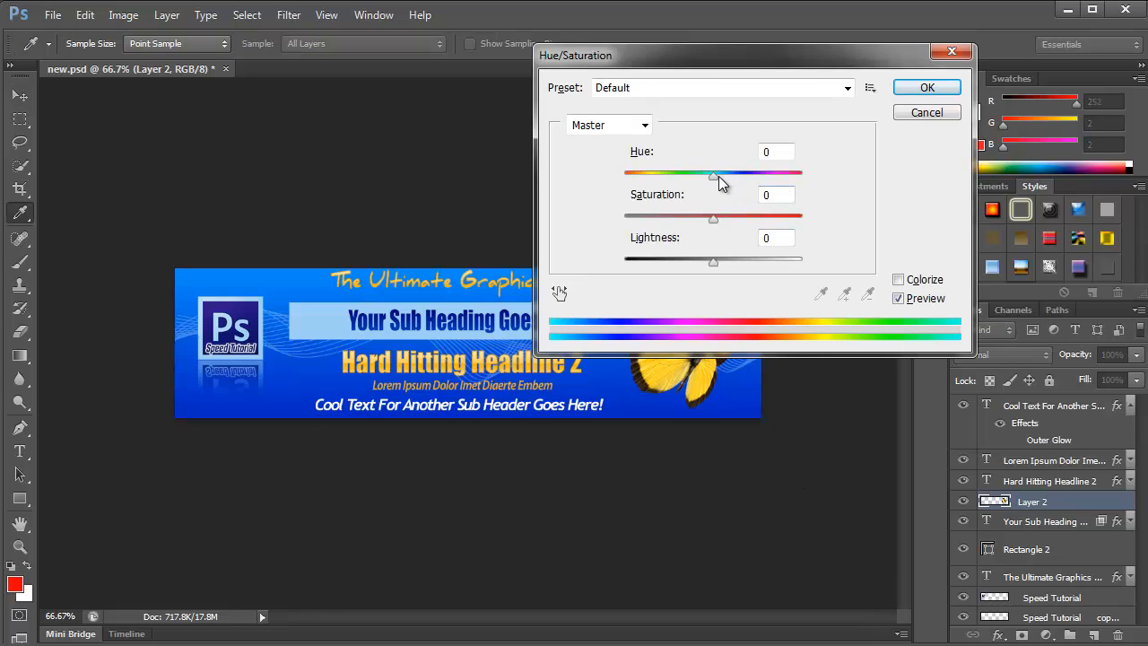
pyautogui.moveTo(696, 58); pyautogui.dragTo(861, 39)
pyautogui.moveTo(878, 157); pyautogui.dragTo(785, 155)
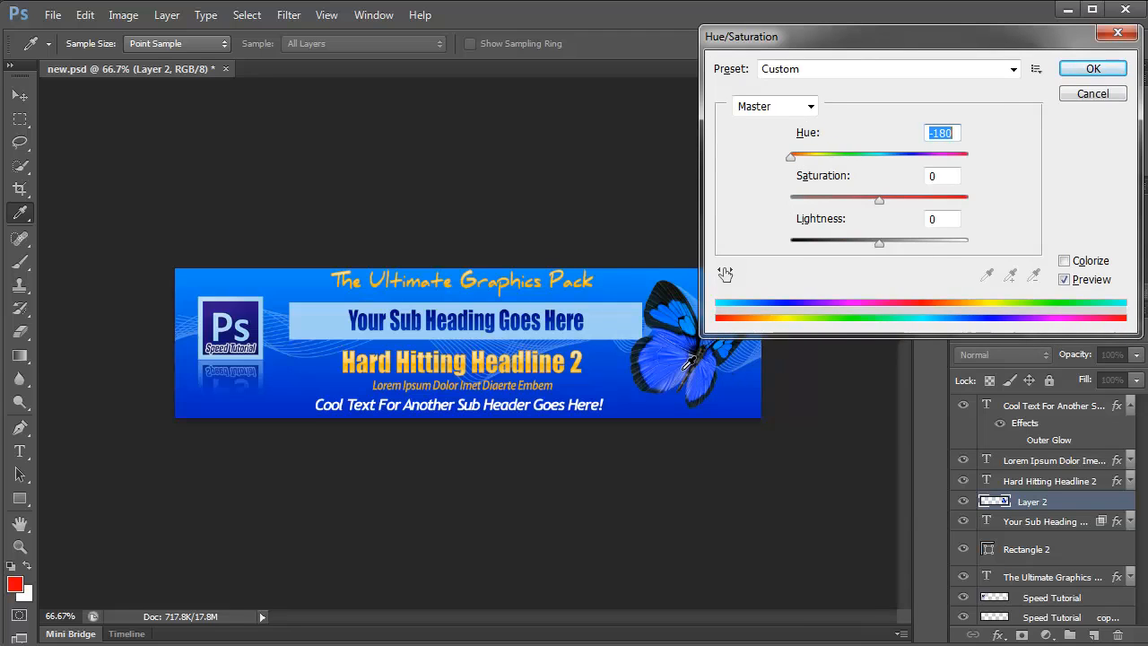
pyautogui.click(1097, 71)
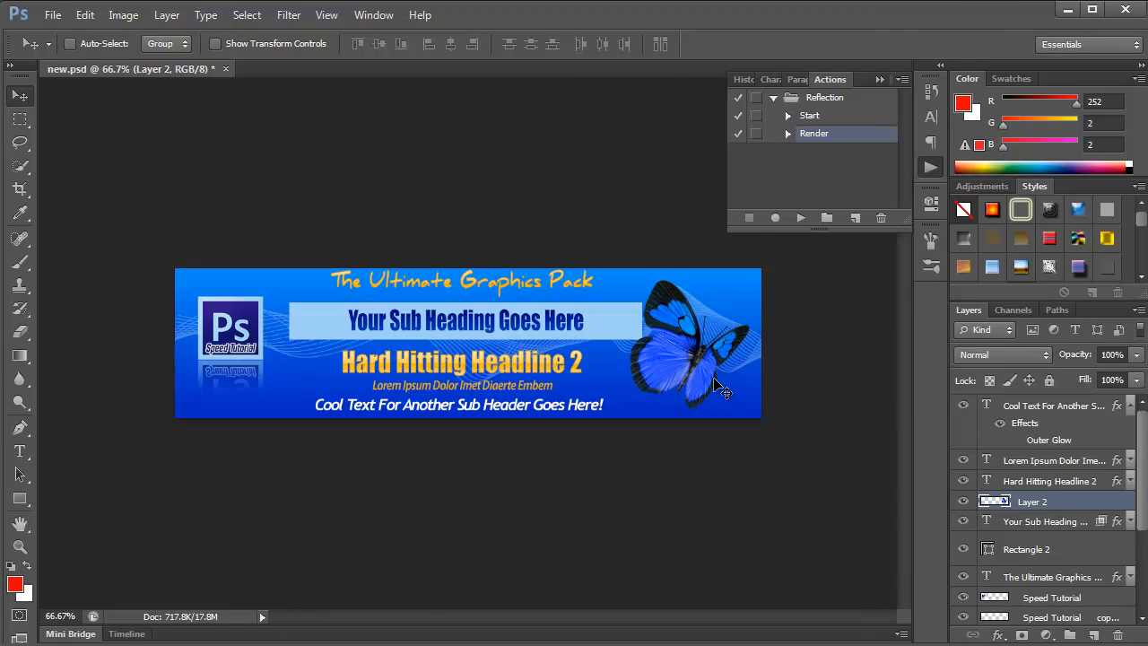
# Add an Outer Glow layer style to the butterfly layer with its size set to 10 px.
pyautogui.doubleClick(1113, 505)
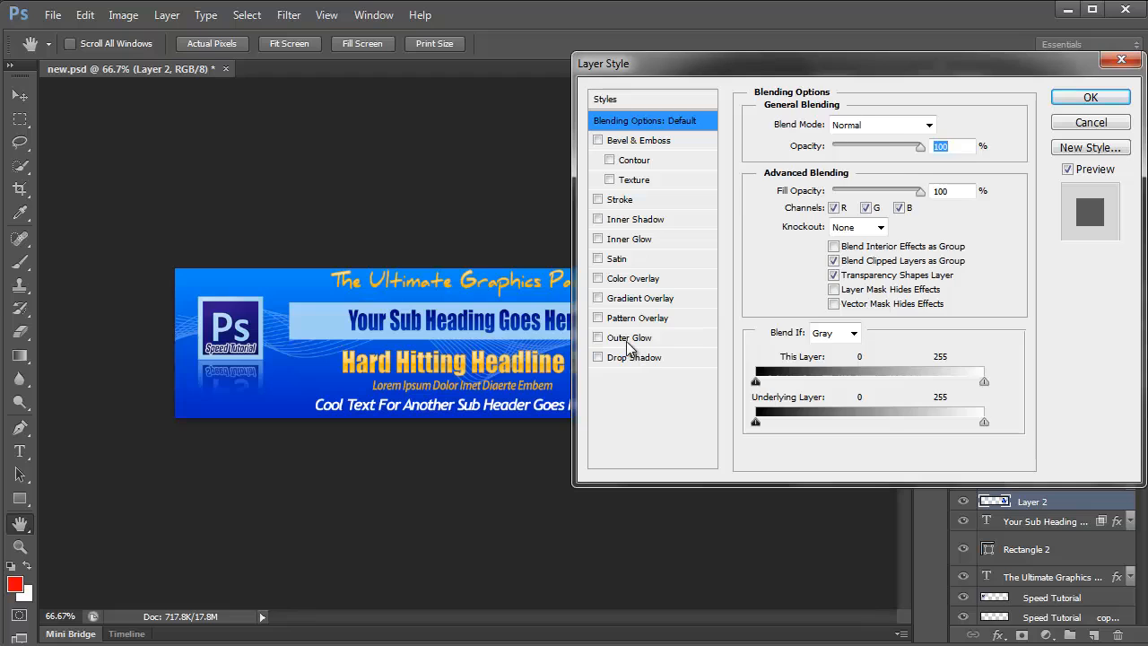
pyautogui.click(620, 340)
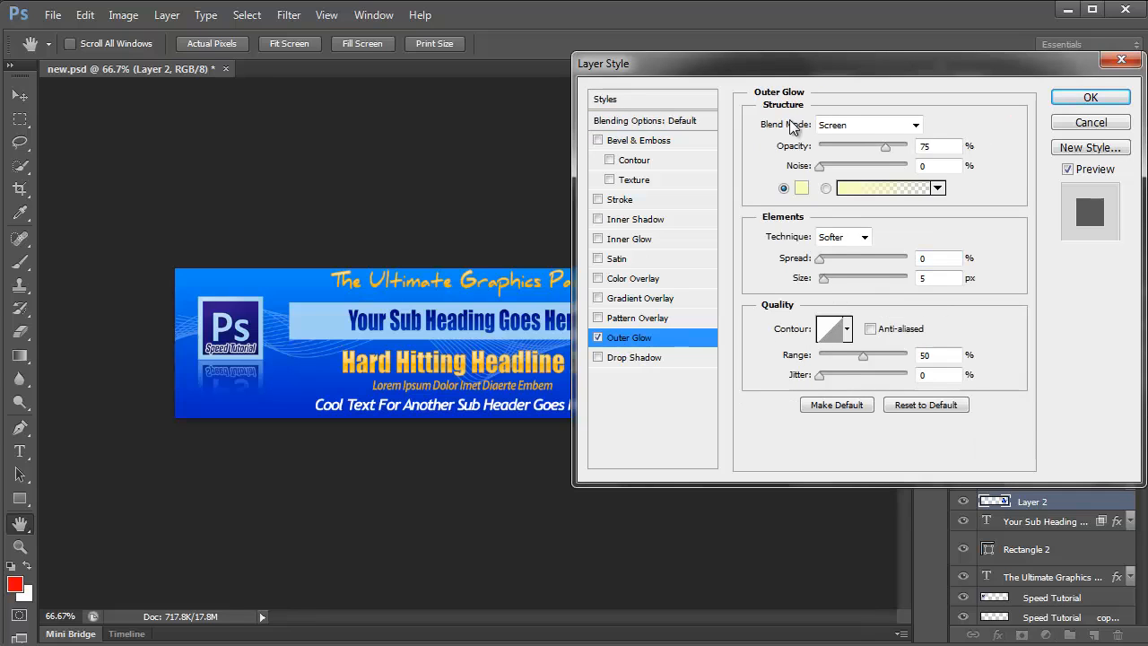
pyautogui.moveTo(784, 74); pyautogui.dragTo(238, 123)
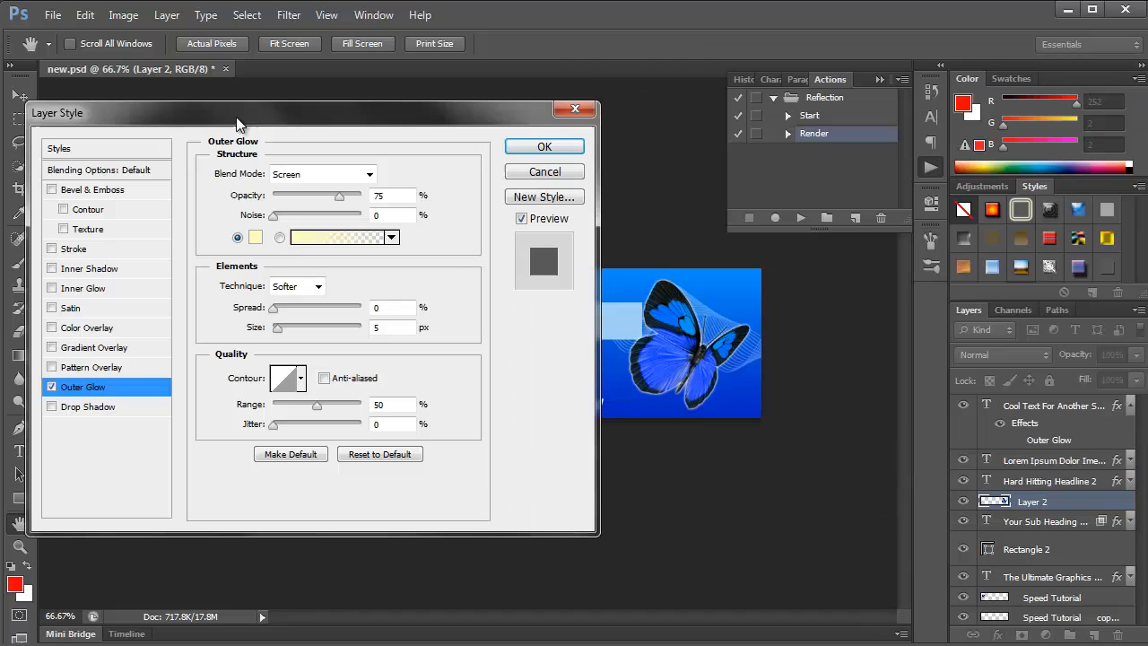
pyautogui.click(277, 329)
pyautogui.moveTo(277, 334)
pyautogui.mouseDown()
pyautogui.moveTo(302, 336)
pyautogui.moveTo(281, 330)
pyautogui.moveTo(288, 343)
pyautogui.mouseUp()
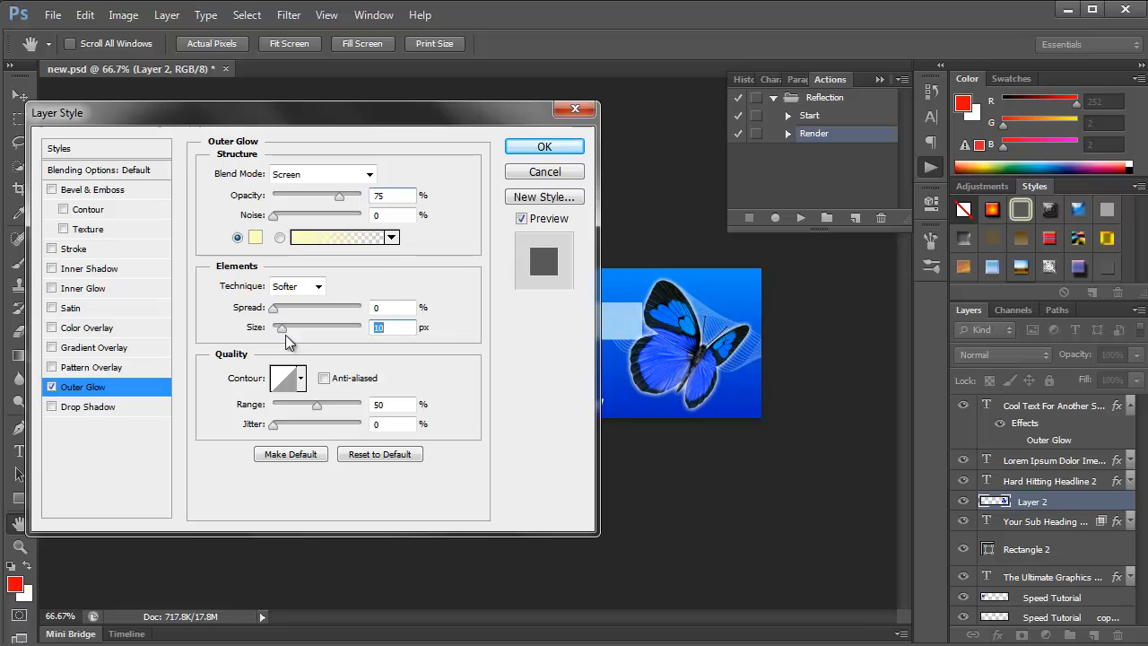
pyautogui.click(549, 148)
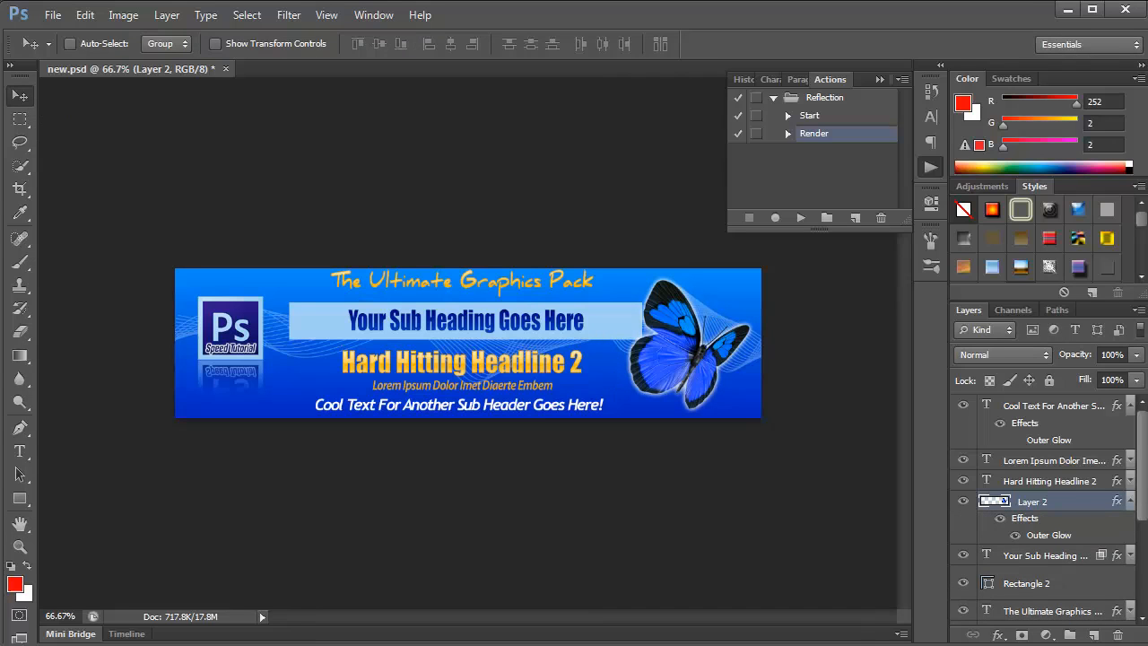
# Stamp a near-white (RGB 254) sparkle with the 123 px star brush on a new layer, at the pale sub-heading bar's upper-left corner.
pyautogui.moveTo(957, 165); pyautogui.dragTo(933, 135)
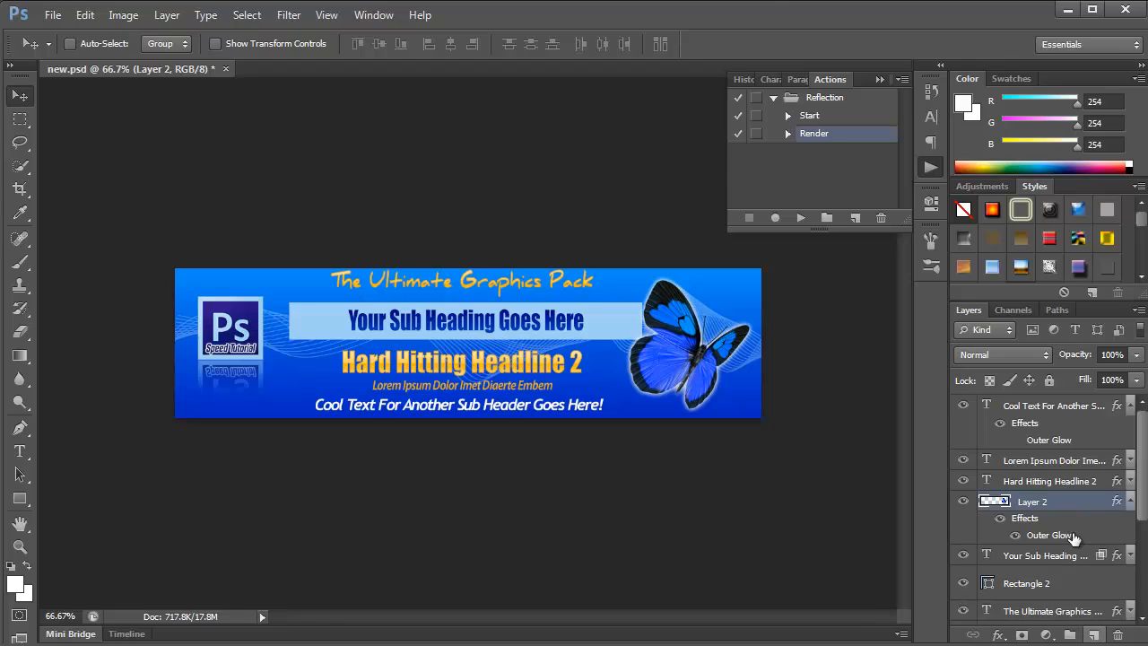
pyautogui.click(1093, 633)
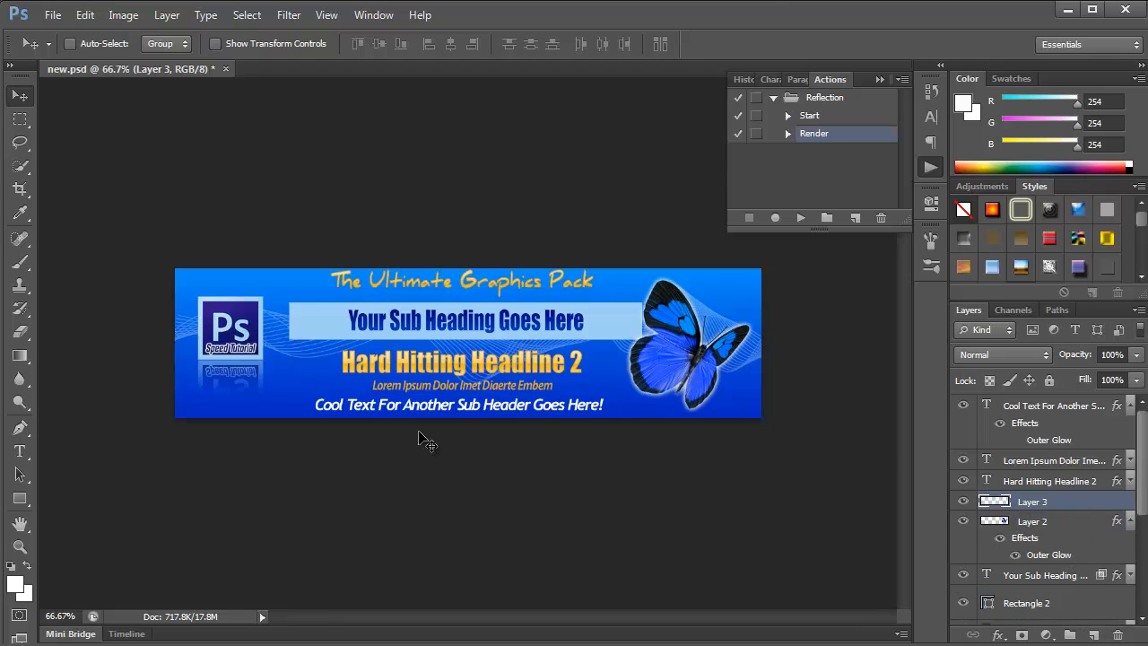
pyautogui.click(19, 263)
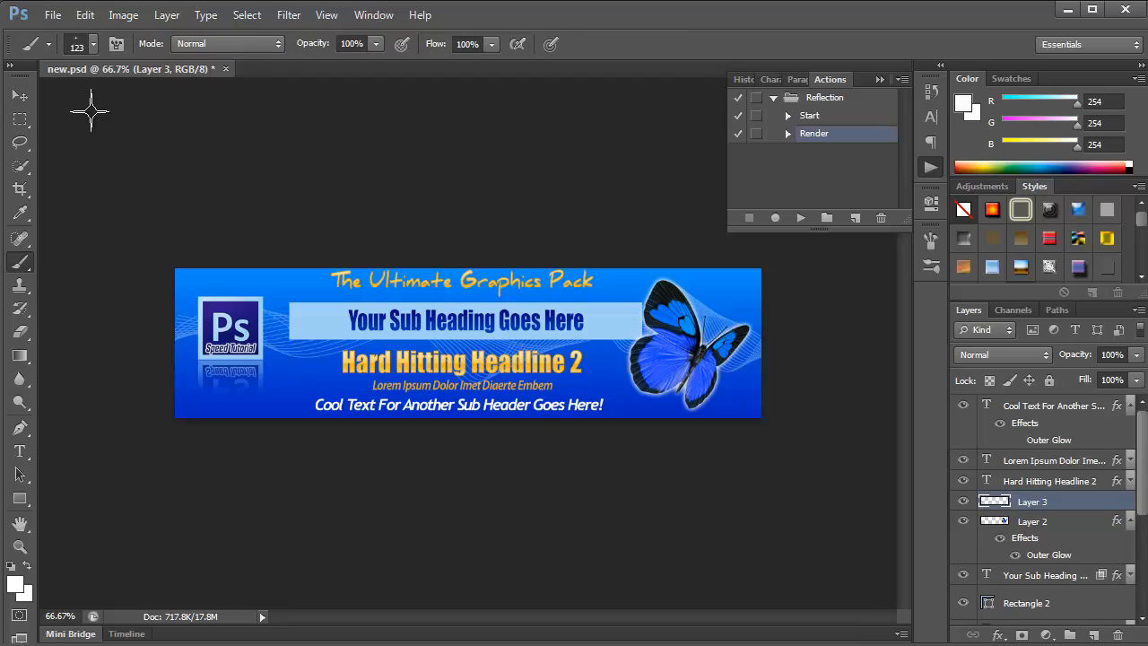
pyautogui.click(288, 304)
# Rotate the star sparkle about -25° with Free Transform and return to the Move tool.
pyautogui.hotkey('ctrl', 't')
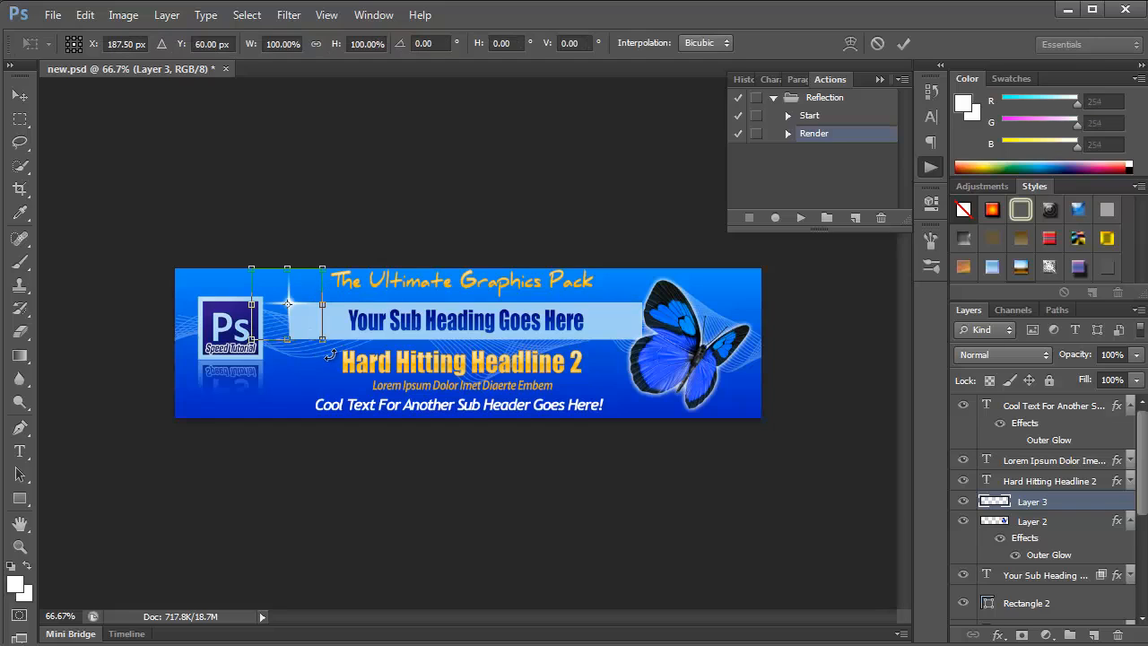
pyautogui.moveTo(330, 354); pyautogui.dragTo(350, 334)
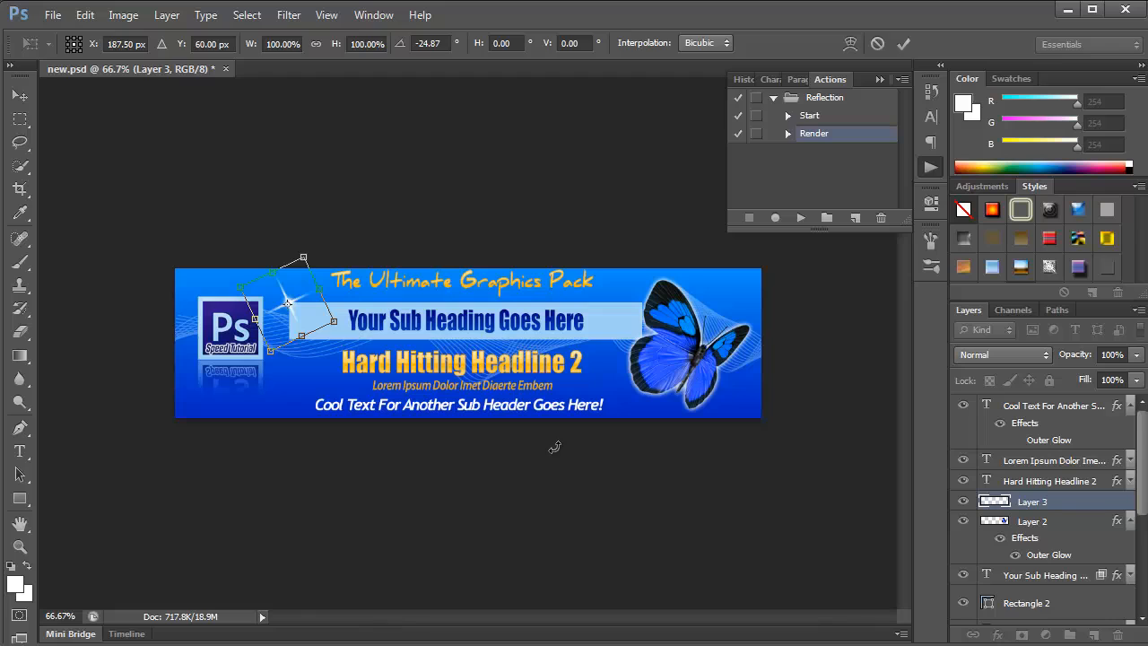
pyautogui.press('Return')
pyautogui.press('b')
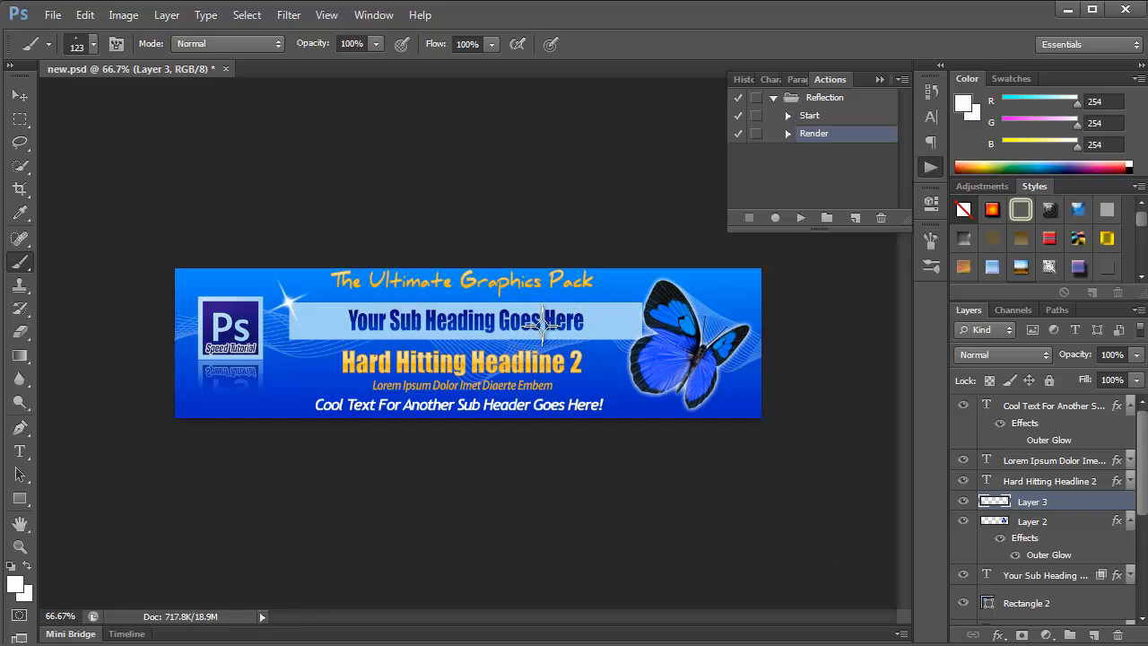
pyautogui.click(20, 95)
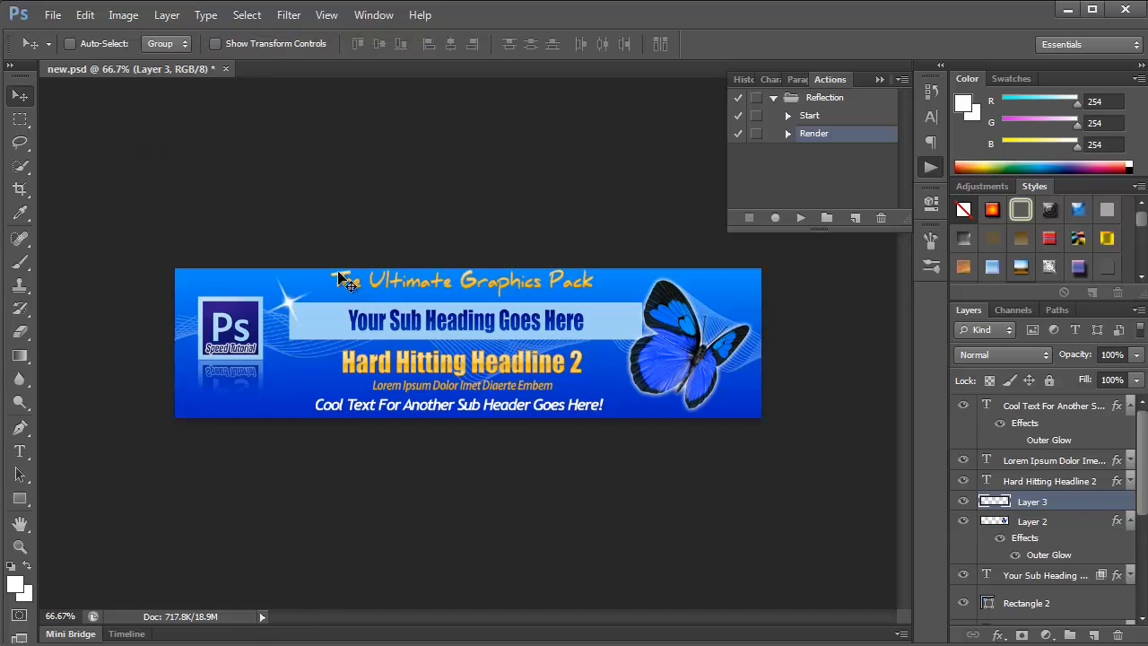